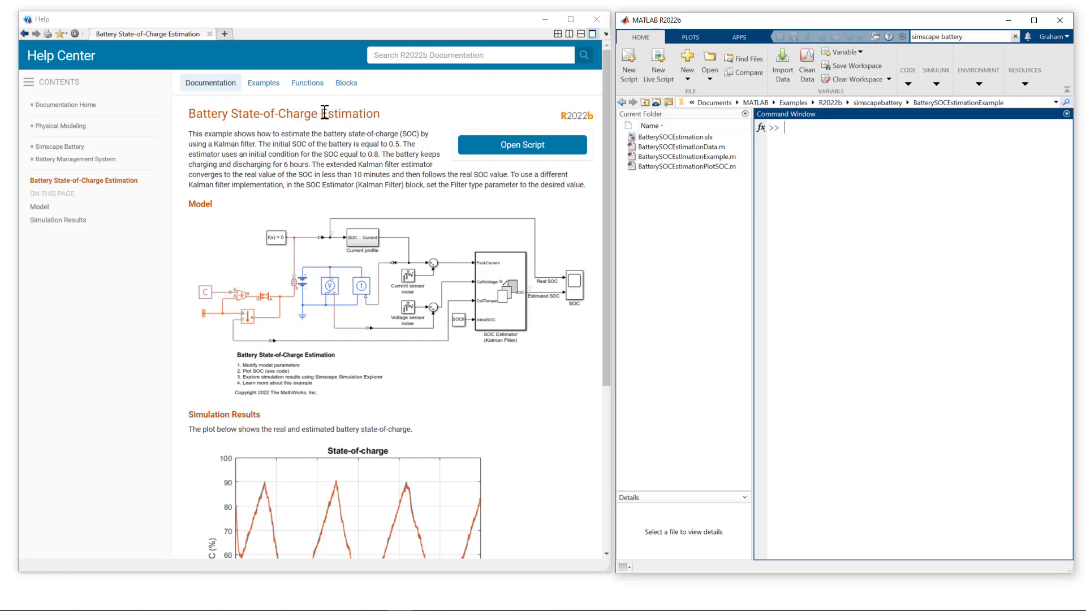
- Open BatterySOCEstimationExample.m in the Editor and return to the Simulation Results SOC plot
click(261, 128)
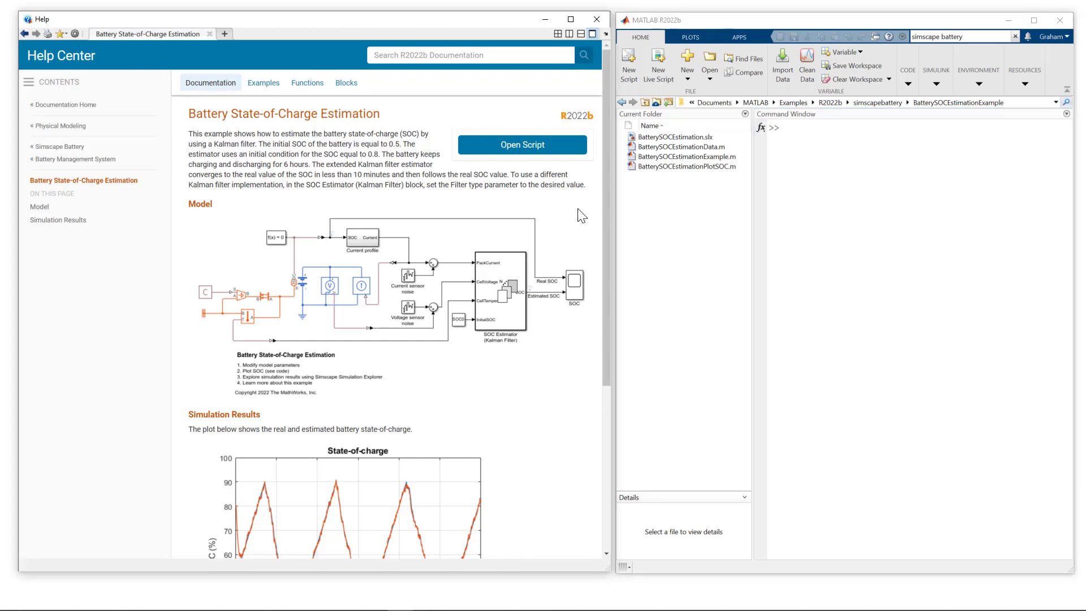
click(522, 147)
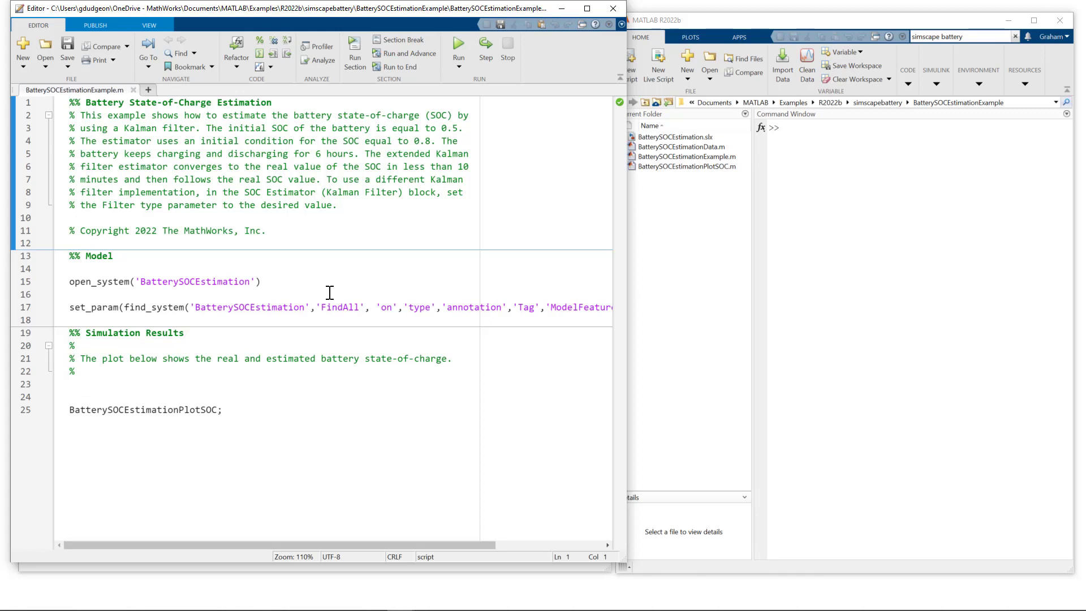
click(564, 10)
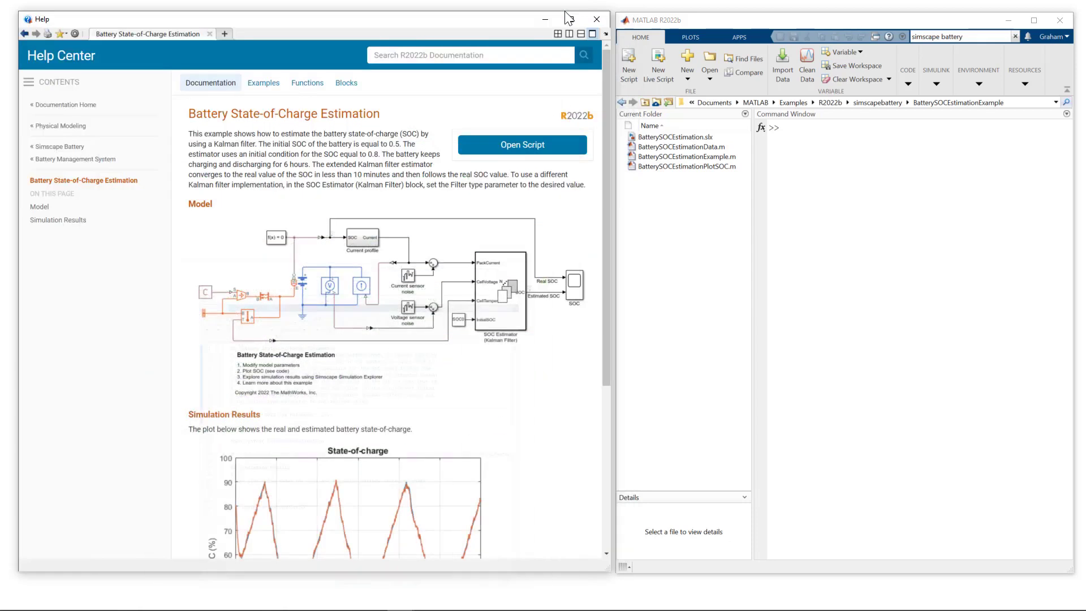
scroll(420, 317, down, 3)
scroll(421, 316, down, 1)
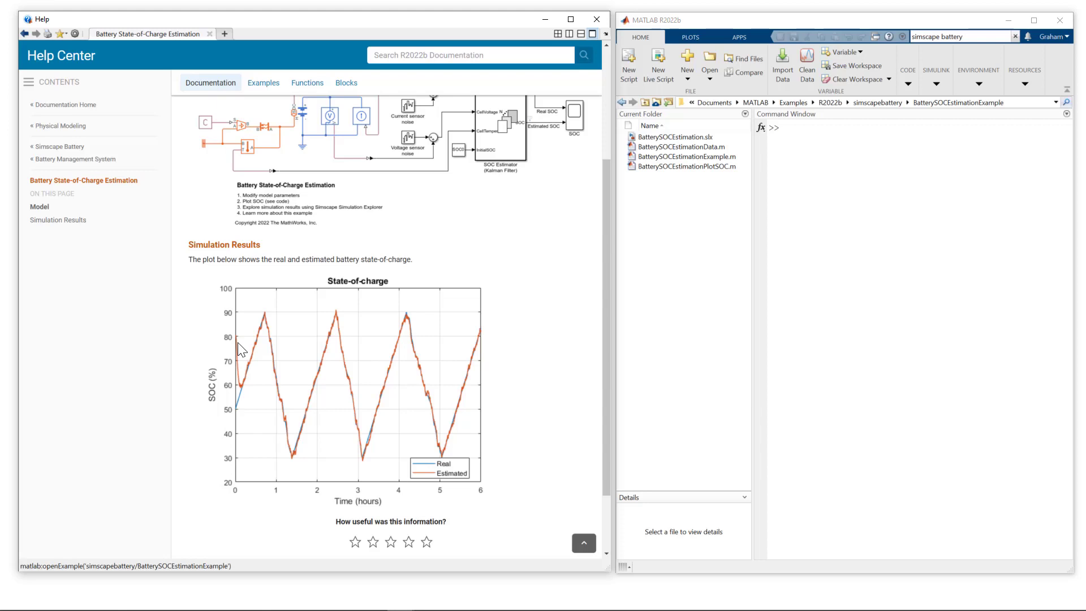
- Open the BatterySOCEstimation model by evaluating the open_system command on line 15
drag(274, 280, 65, 278)
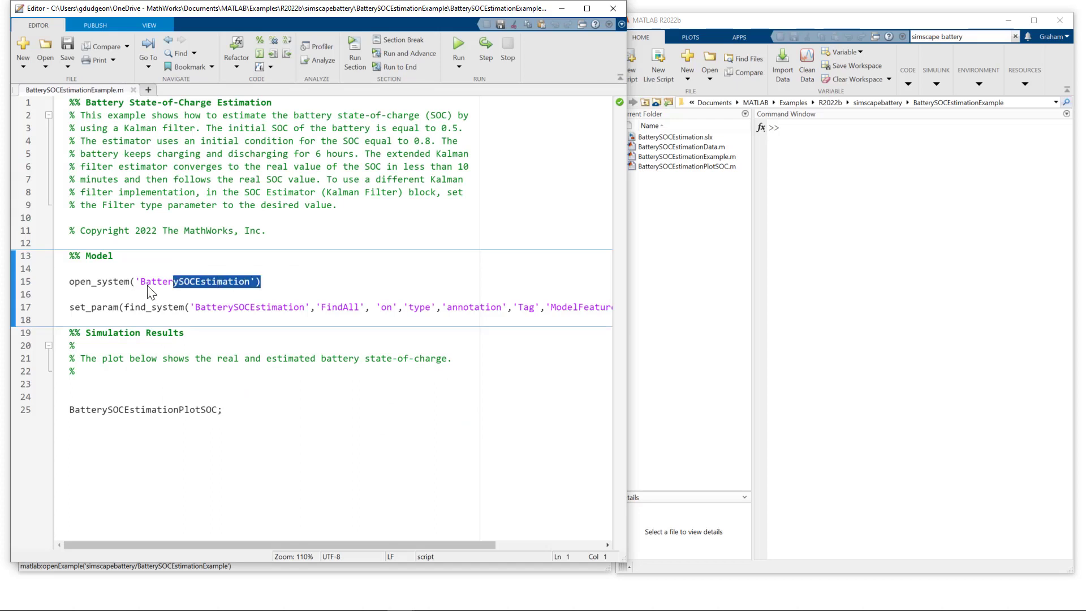
drag(262, 282, 73, 291)
right_click(78, 283)
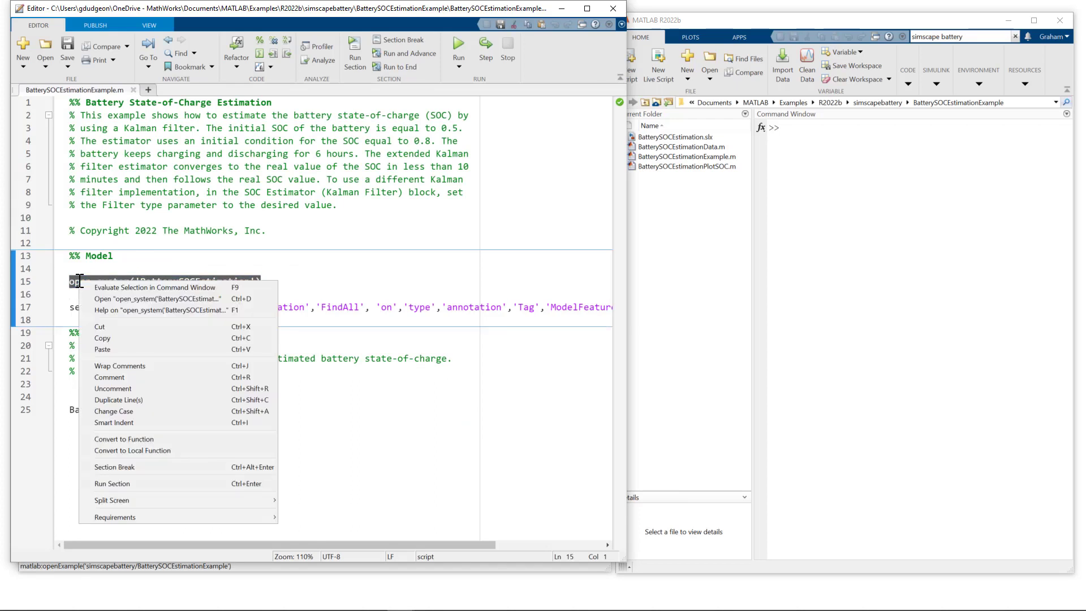
click(113, 286)
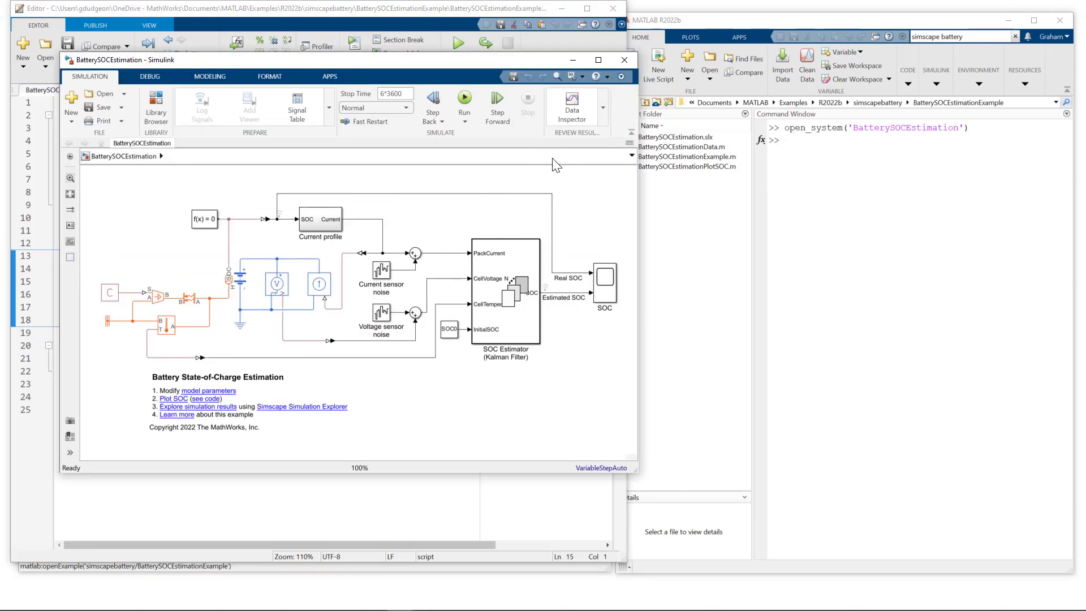
- Maximize the model window and run the simulation
click(598, 60)
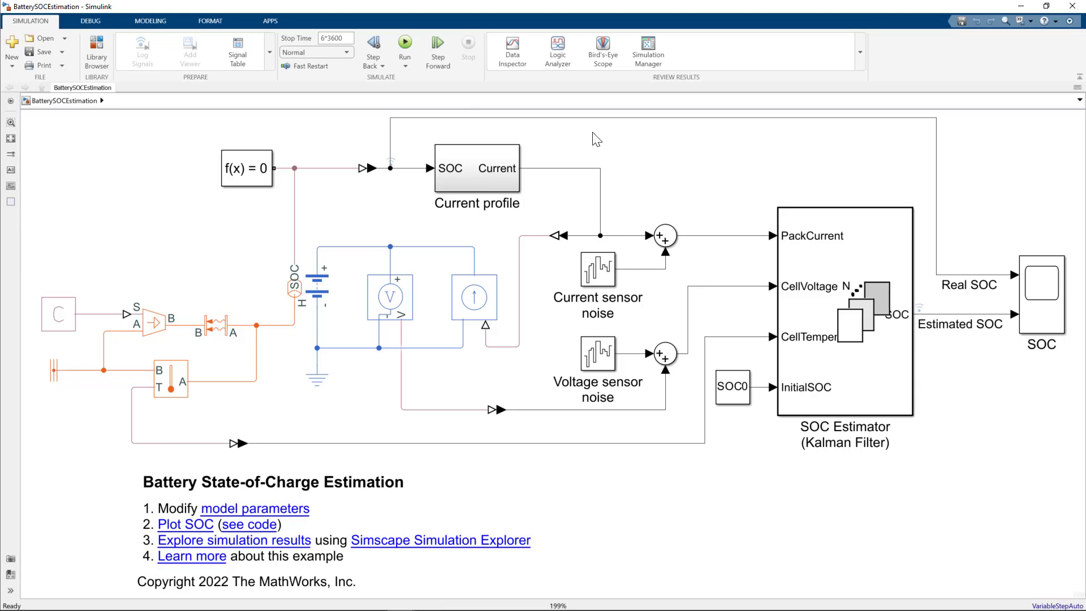
click(404, 44)
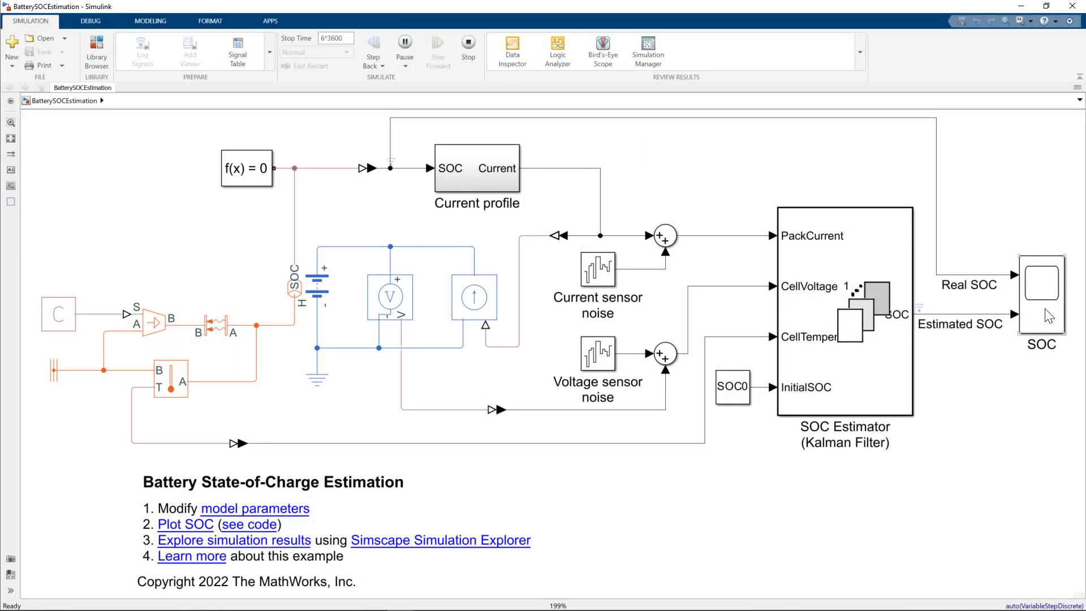
double_click(1049, 316)
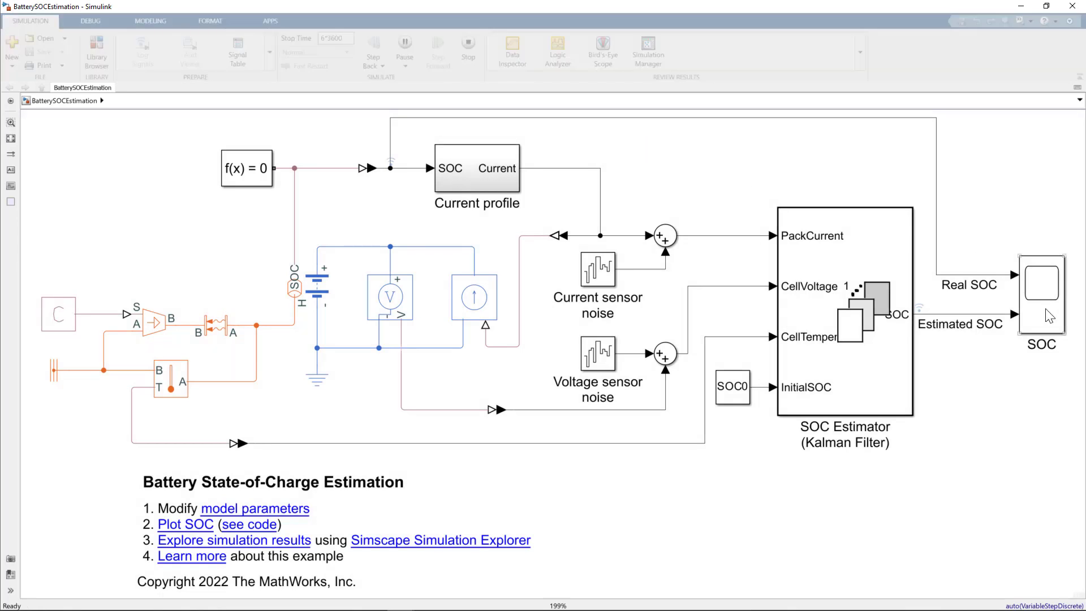
- Show the SOC scope's Real SOC and Estimated SOC traces full-screen
click(1049, 317)
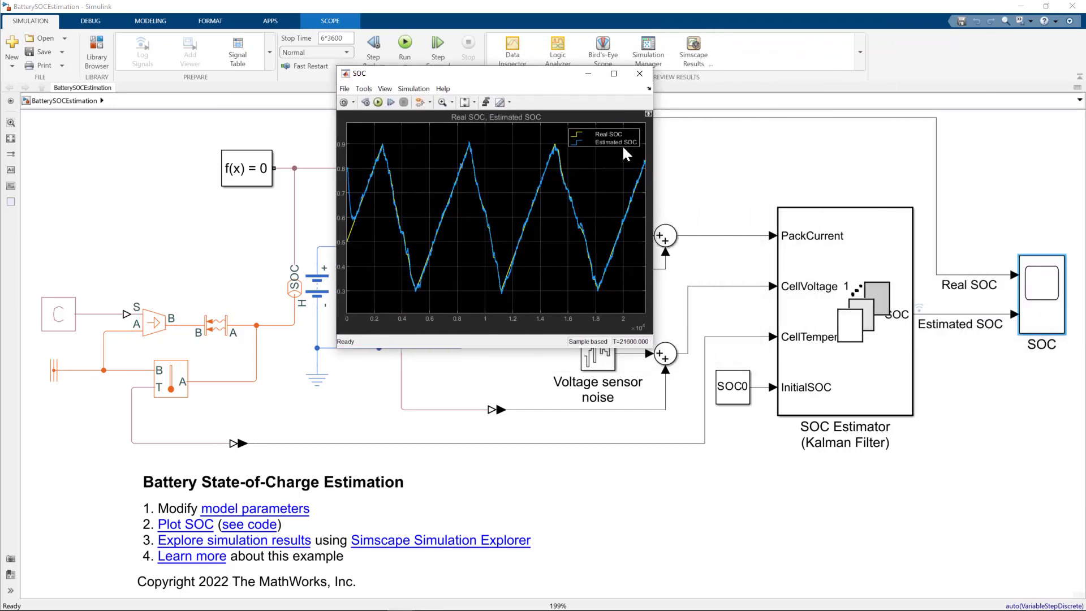
click(613, 73)
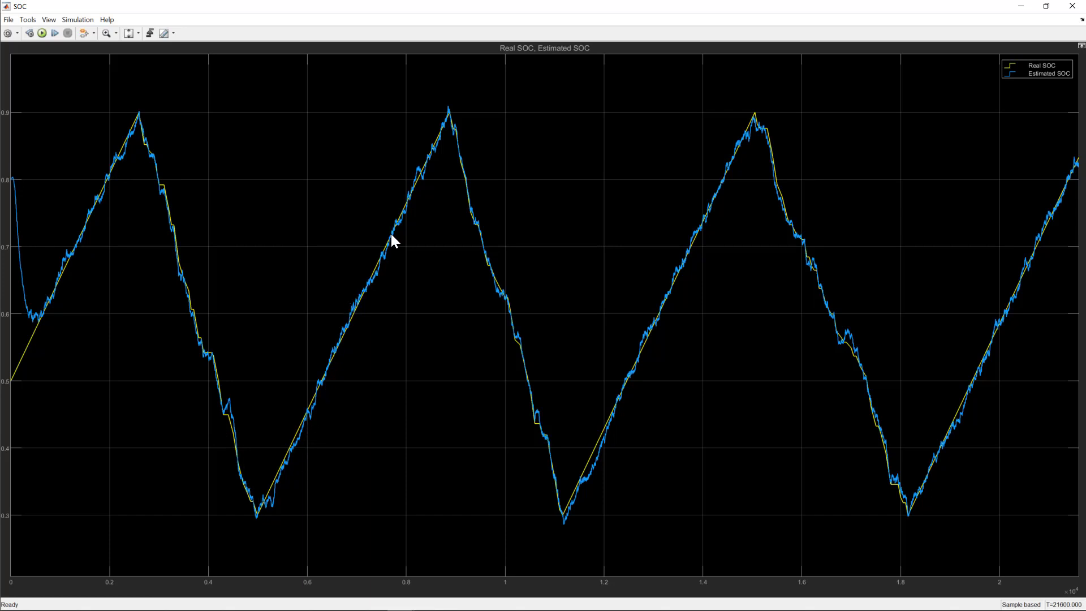
- Close the scope and inspect the logged Estimated SOC and Current profile input signals
click(1072, 6)
click(653, 158)
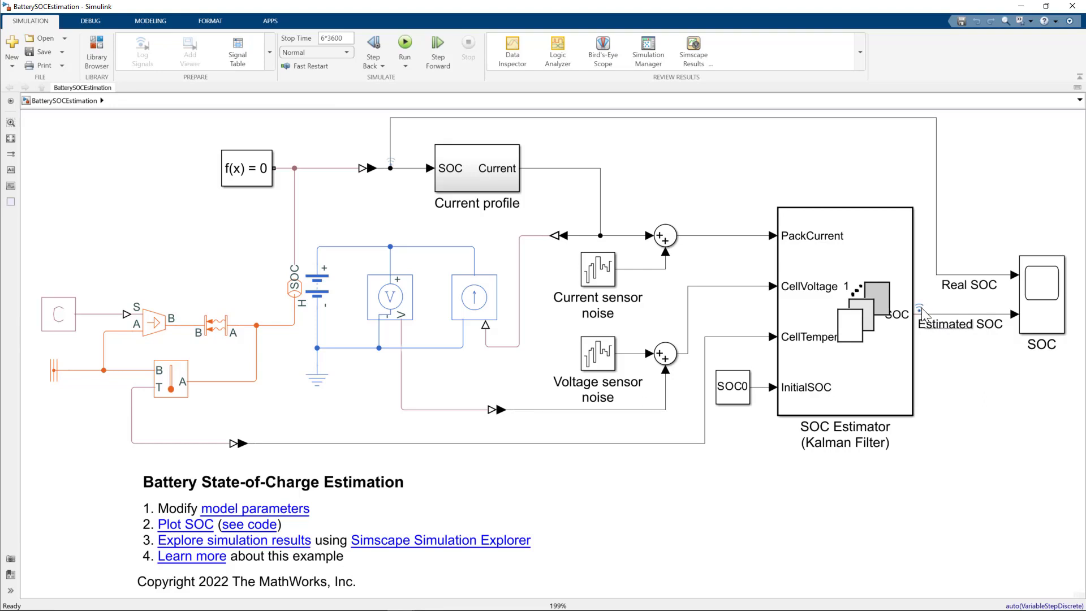
click(971, 321)
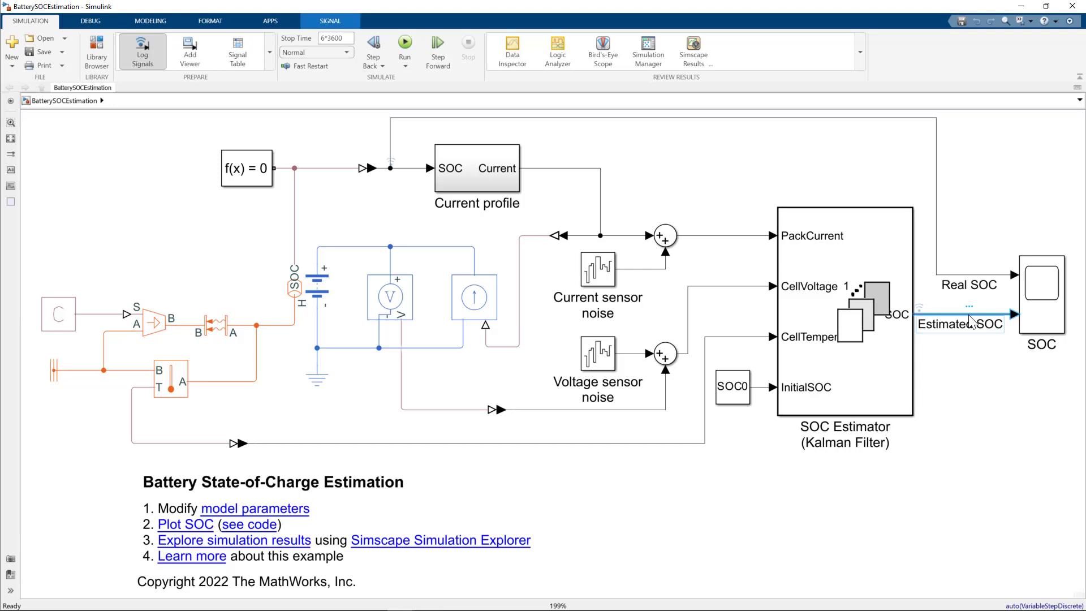
mouse_move(984, 302)
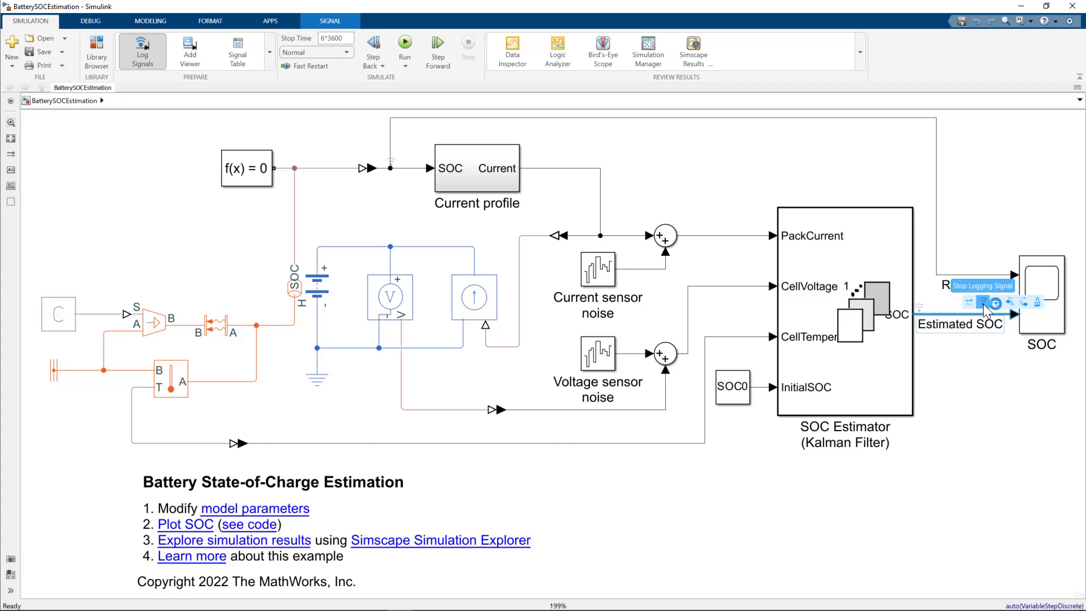
click(975, 354)
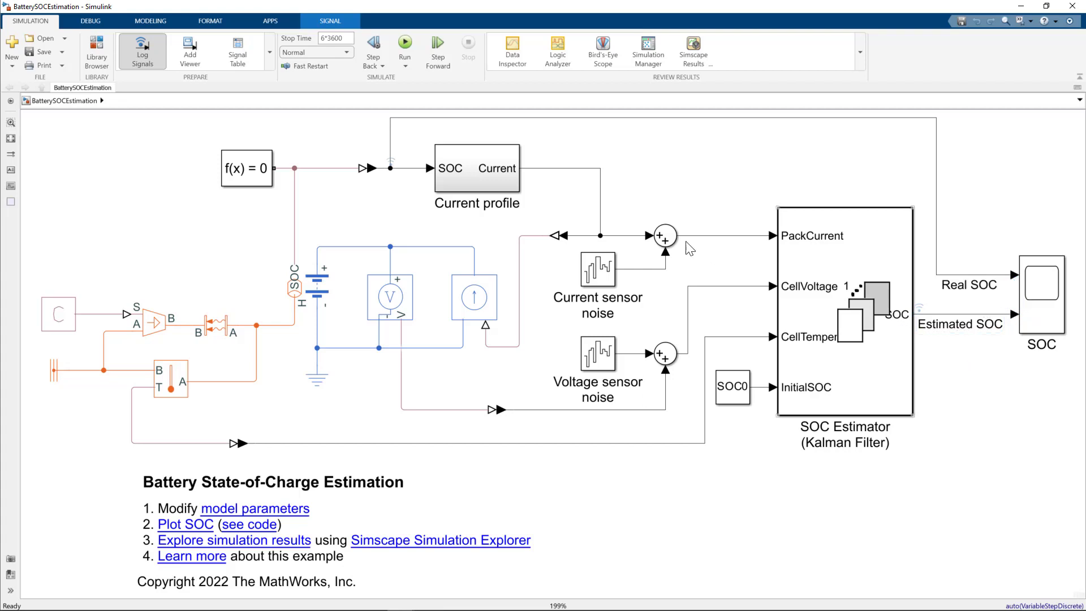
click(411, 175)
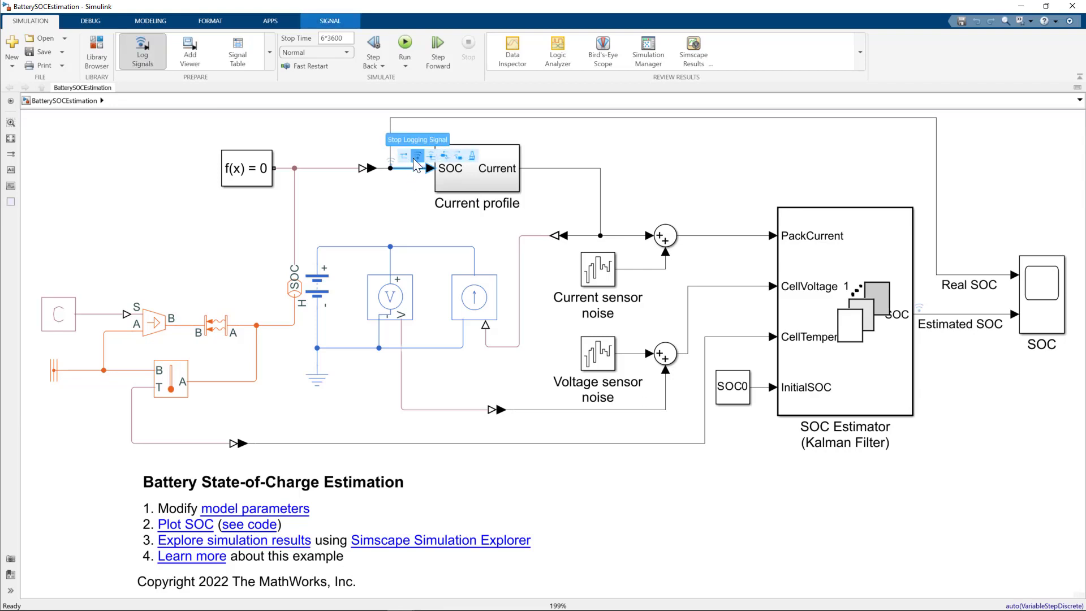
click(406, 194)
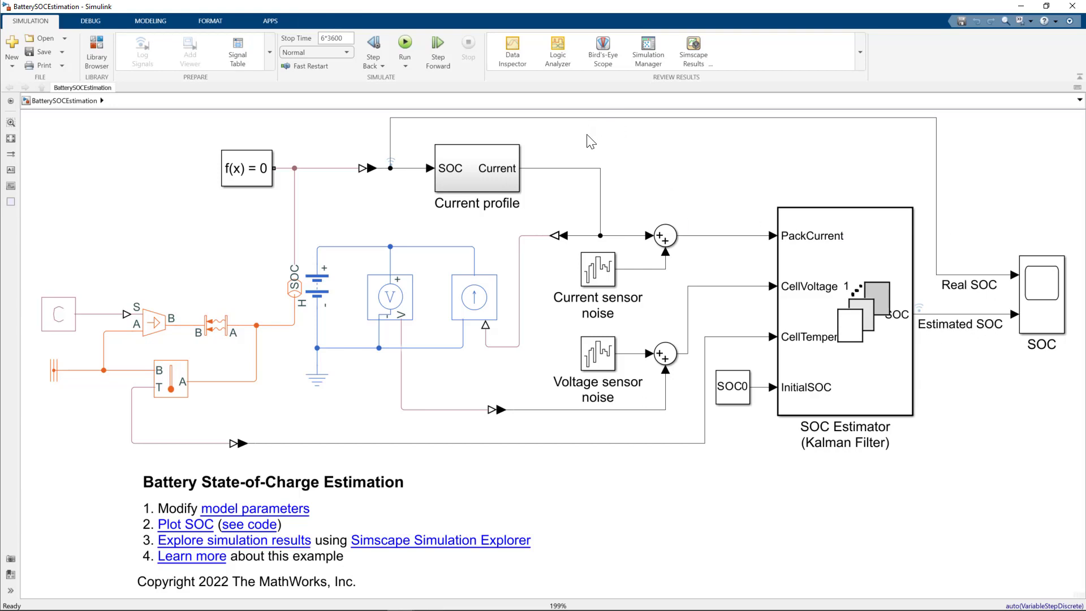
- Plot Run 1's real_soc and est_soc together in the Data Inspector, then return to Simulink
click(518, 53)
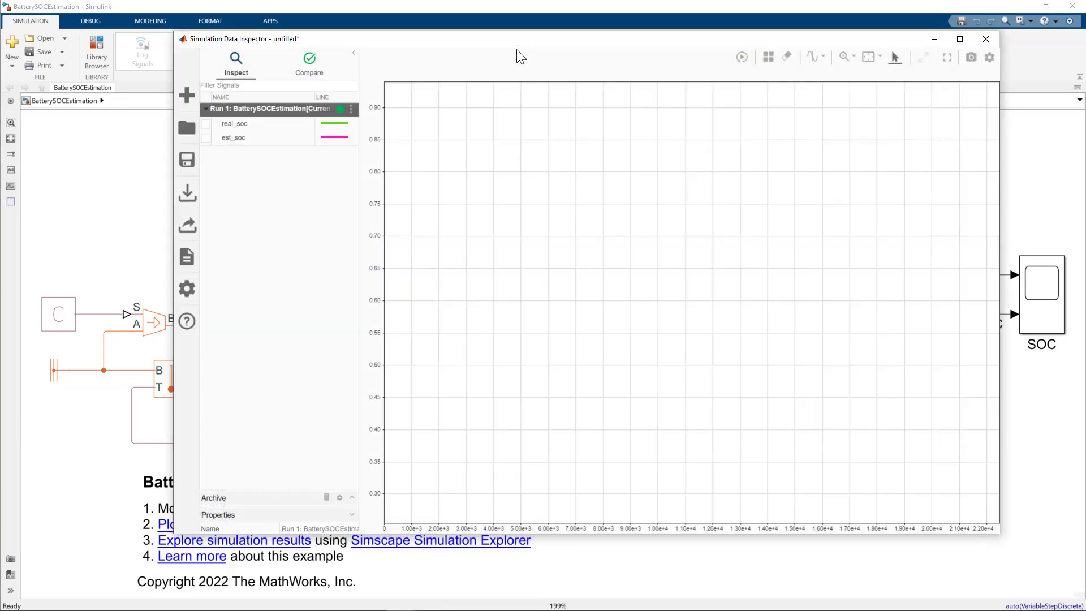
click(213, 125)
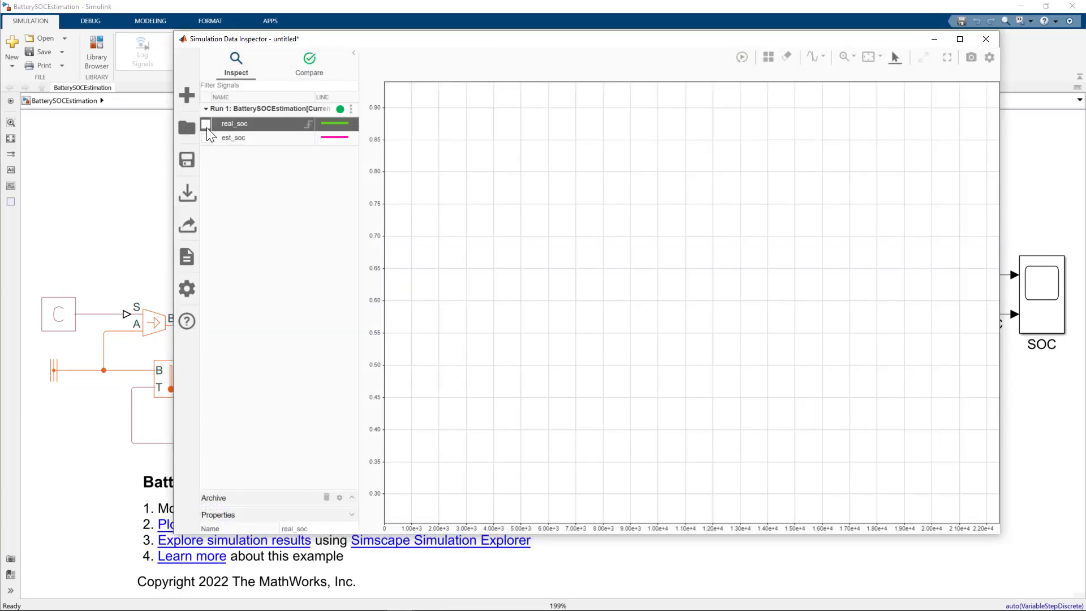
click(205, 137)
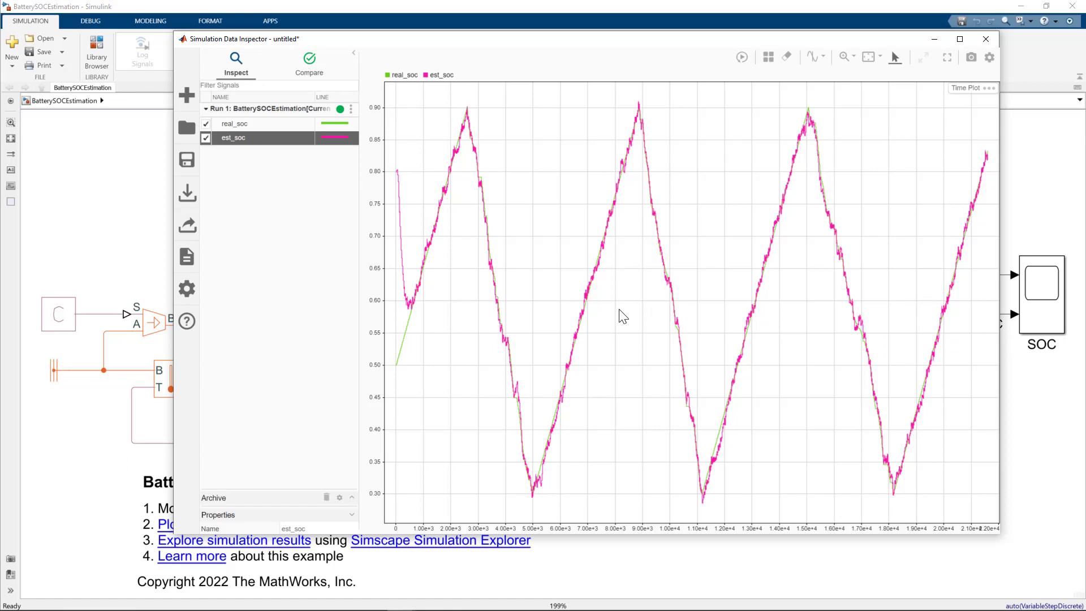
click(135, 257)
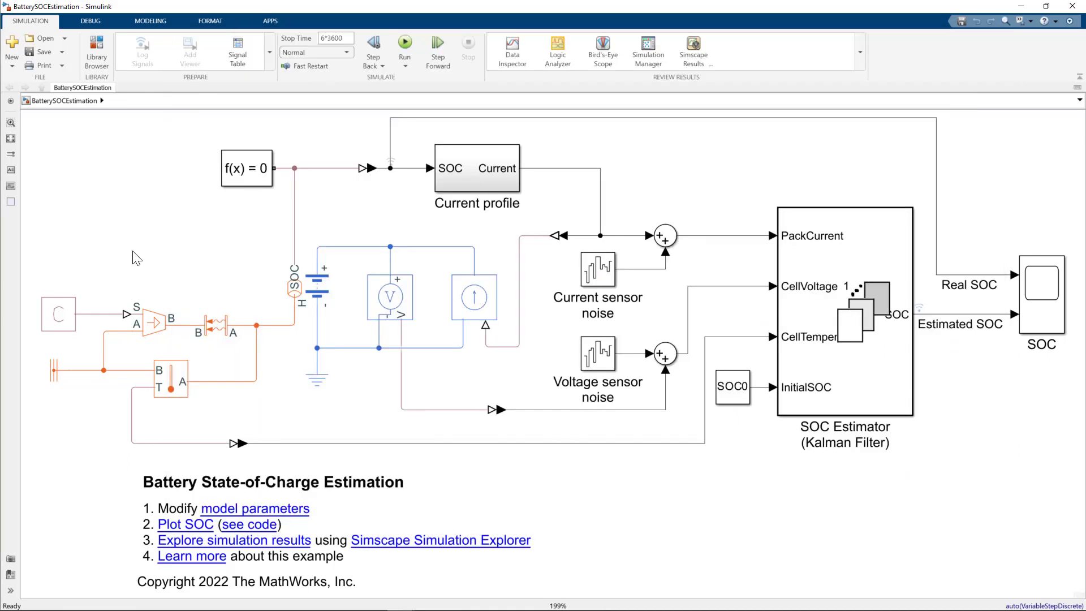
- Open the Battery (Table-Based) block parameters showing SOC_vec, V0_mat and R0_mat
click(316, 292)
double_click(315, 292)
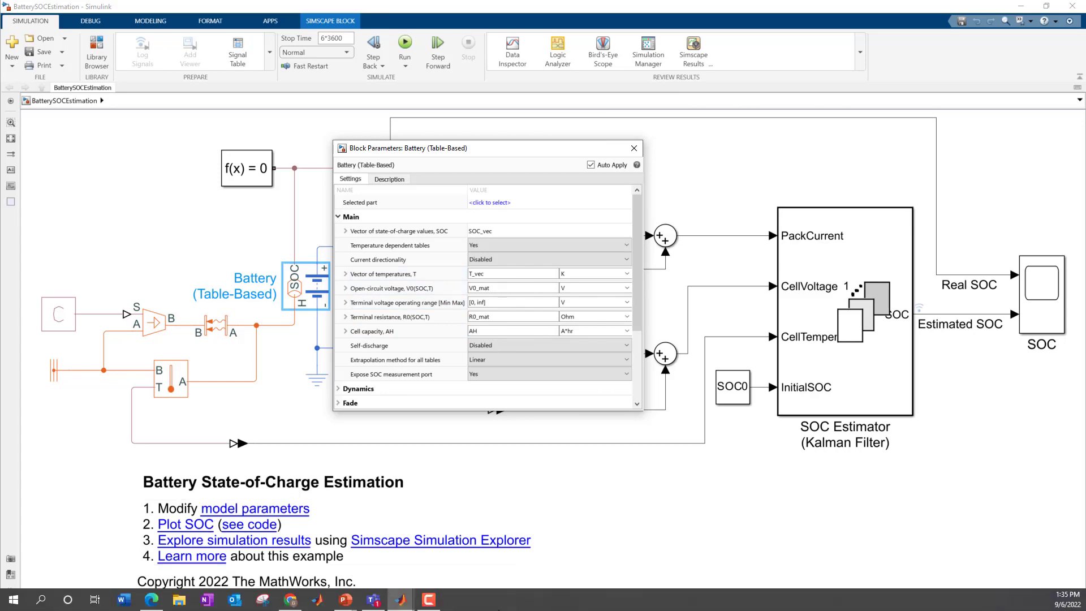
- Print SOC_vec, T_vec, V0_mat, R0_mat and AH (27) in the Command Window
click(594, 599)
text(SO)
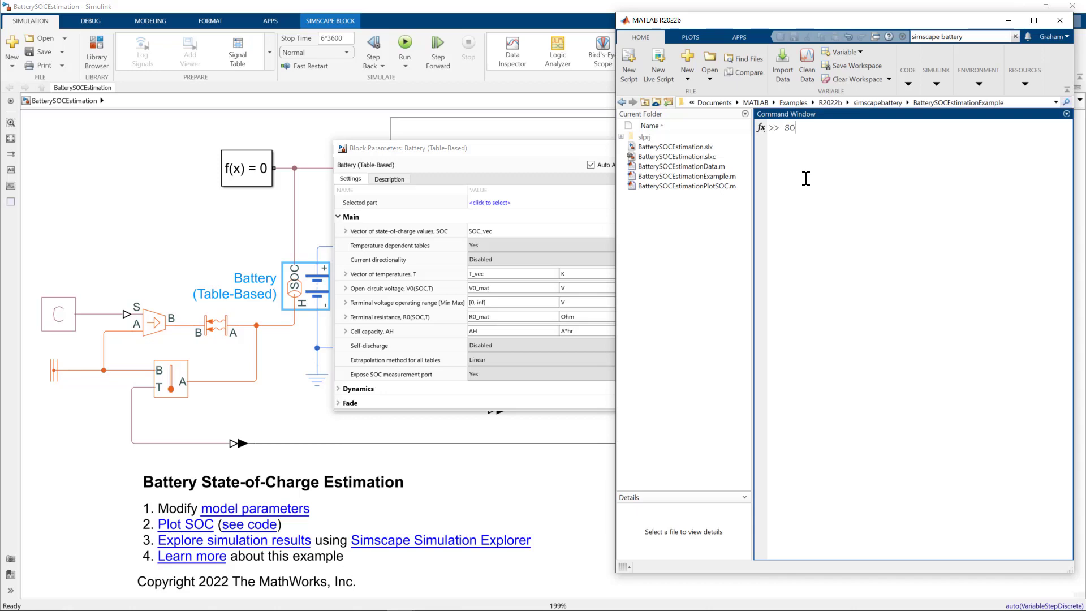
text(C_vec)
key(Return)
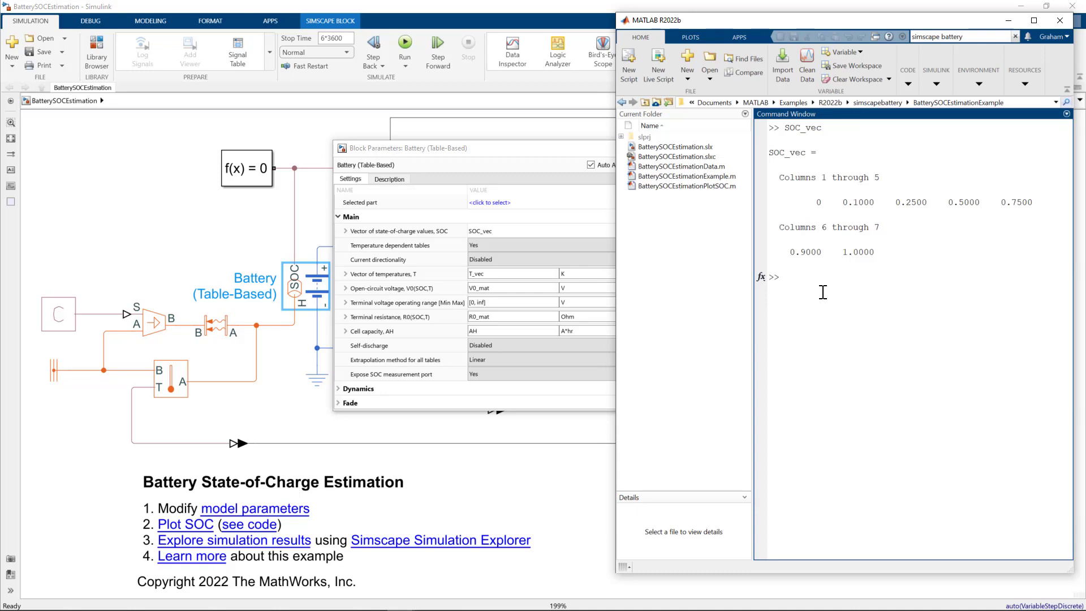
text(T_v)
text(ec)
key(Return)
text(V0)
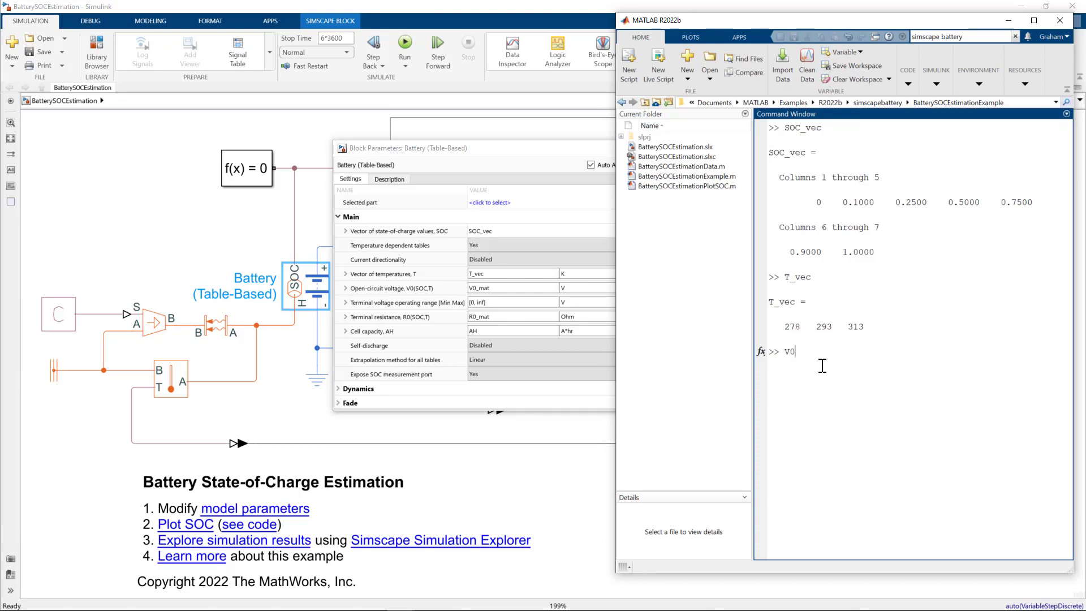
text(_mat)
key(Return)
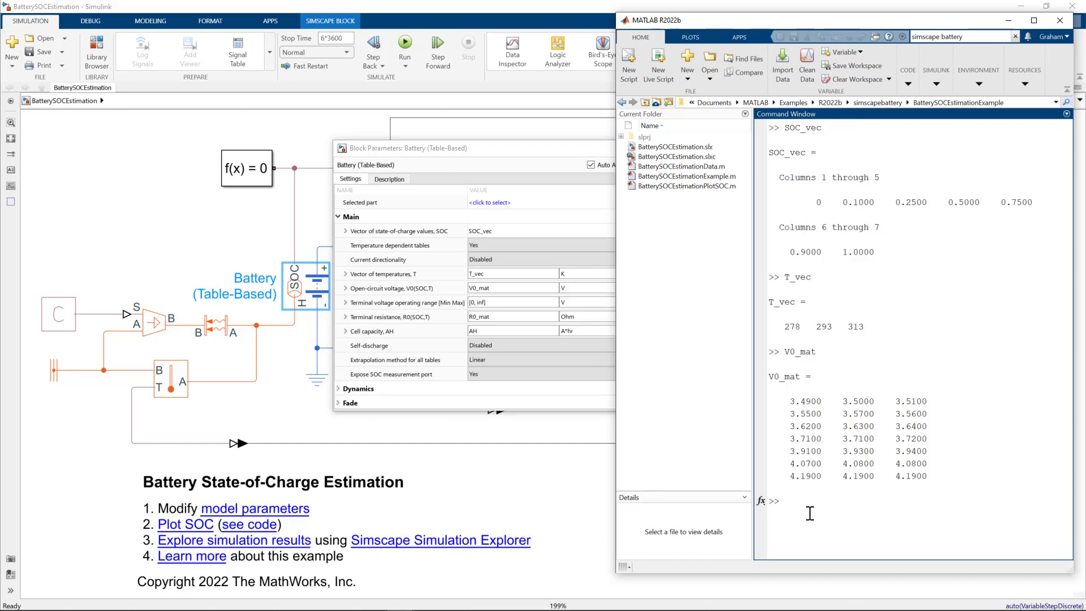
text(R0_)
text(mat)
key(Return)
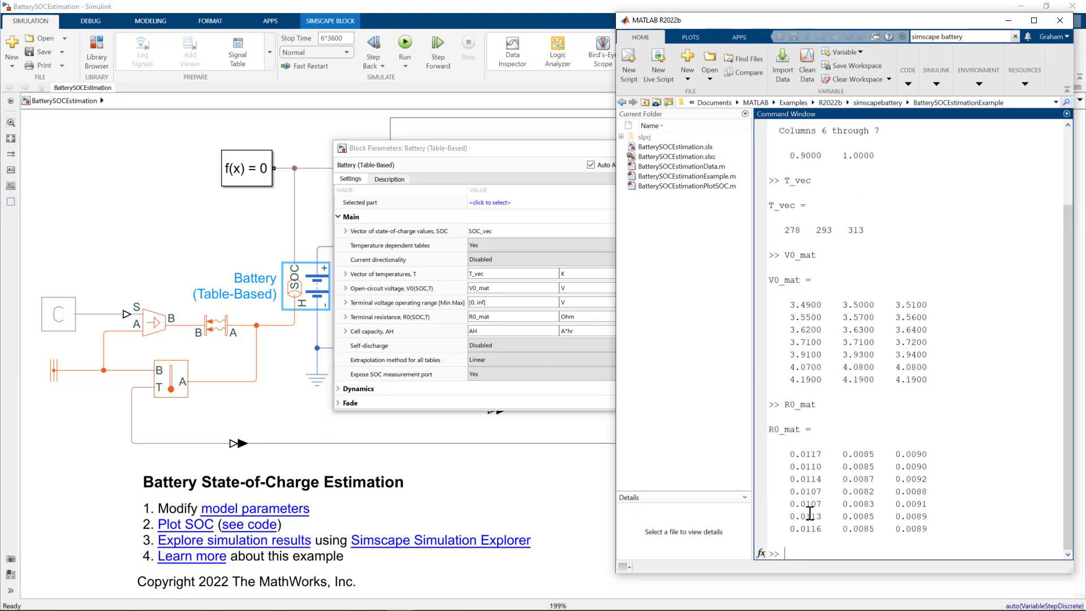
text(AH)
key(Return)
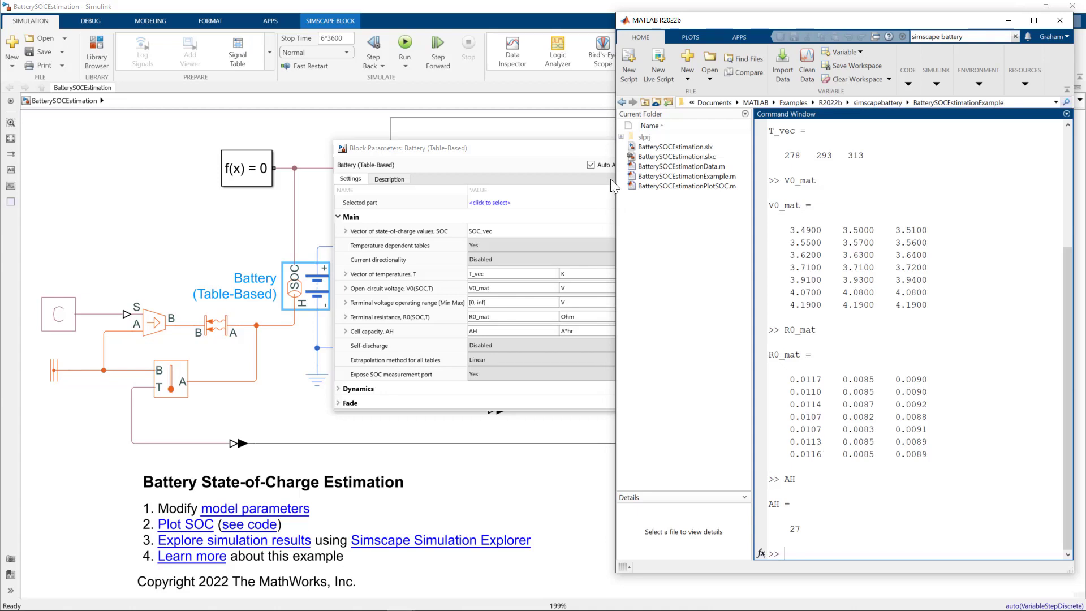
- Check the battery's Thermal port setting, keep it modelled, and close the parameters
click(551, 154)
scroll(458, 314, down, 2)
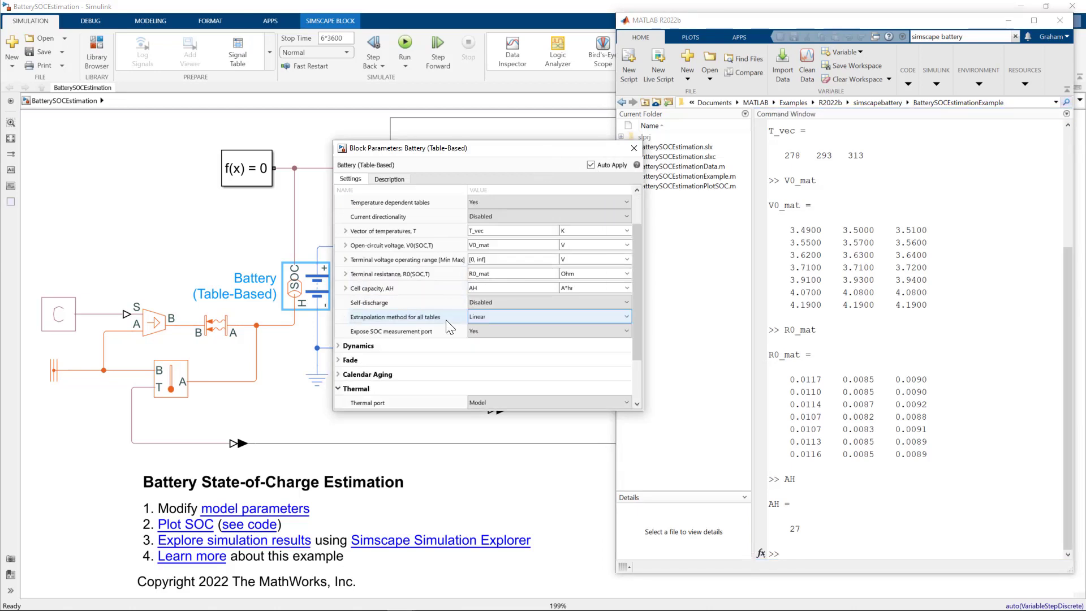
scroll(441, 334, down, 2)
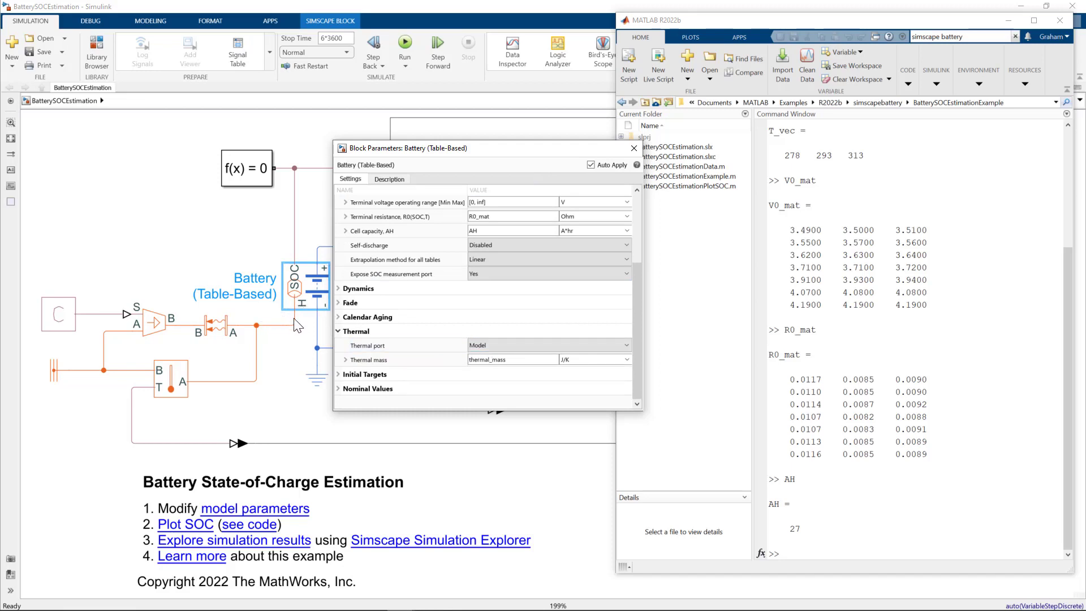
click(491, 346)
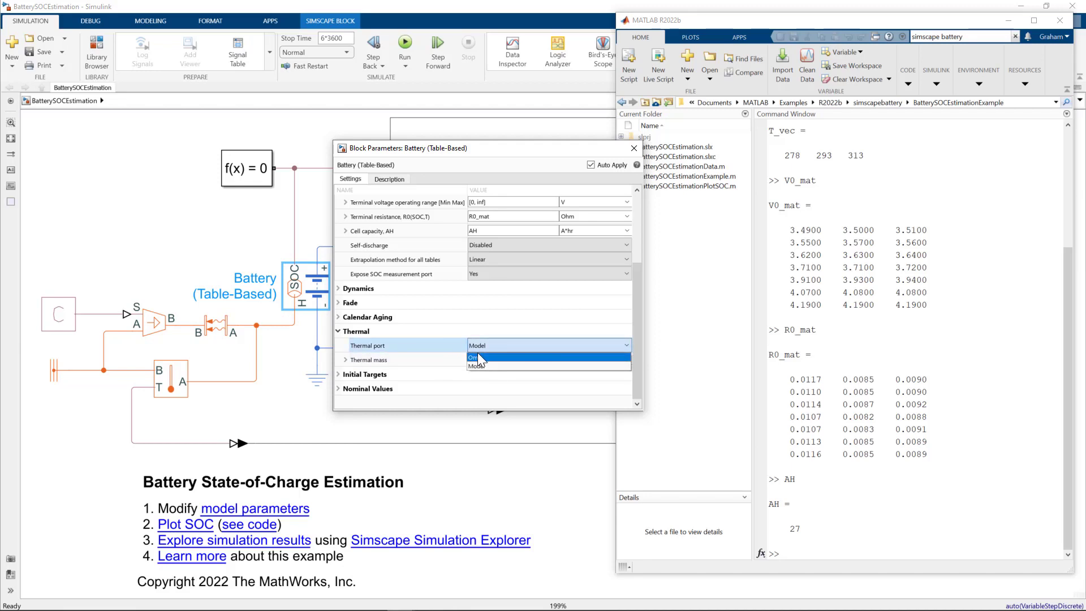
click(480, 344)
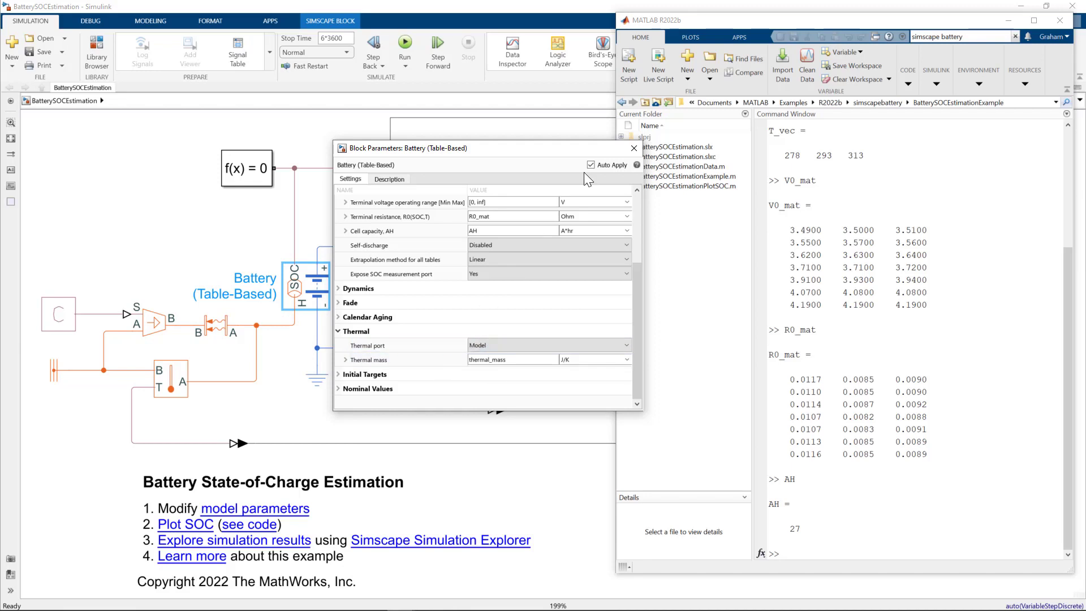
click(631, 150)
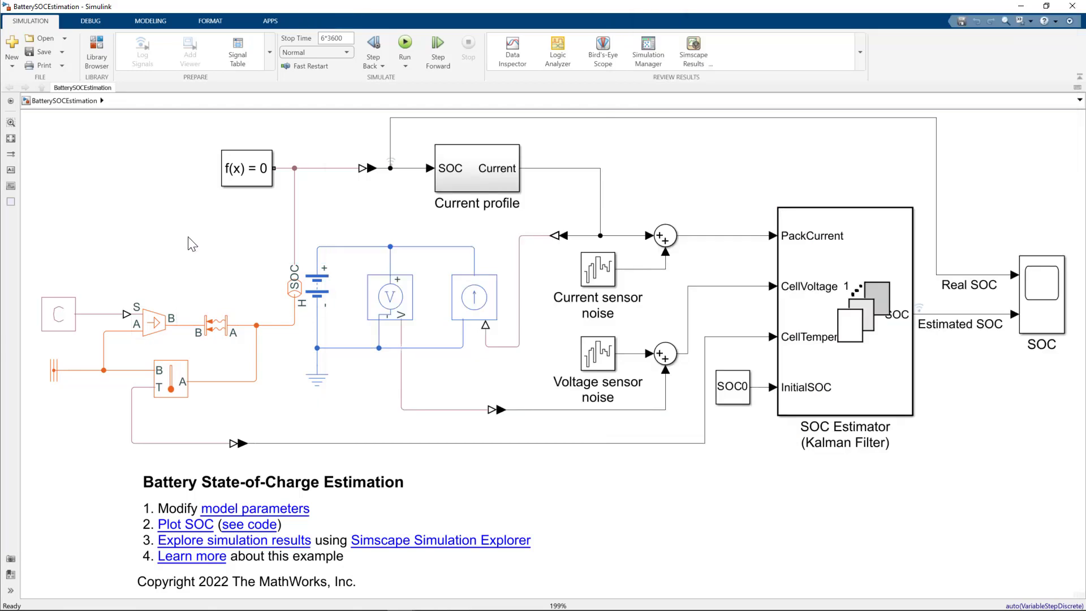
- View the PS Constant's 292.15 K temperature, close it, and clear the selection
click(165, 331)
double_click(61, 315)
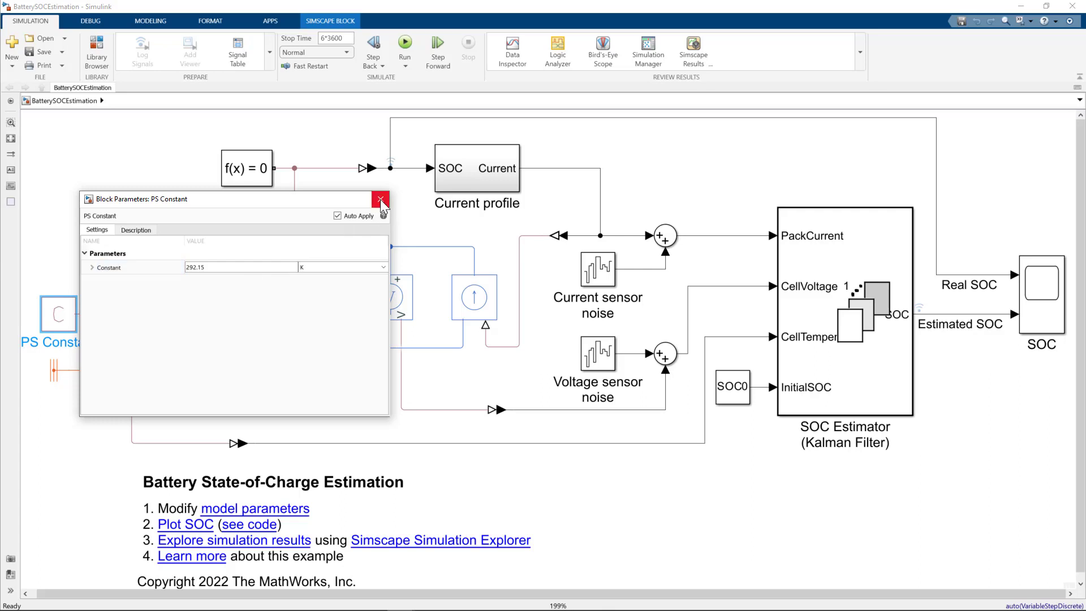
click(380, 199)
click(241, 272)
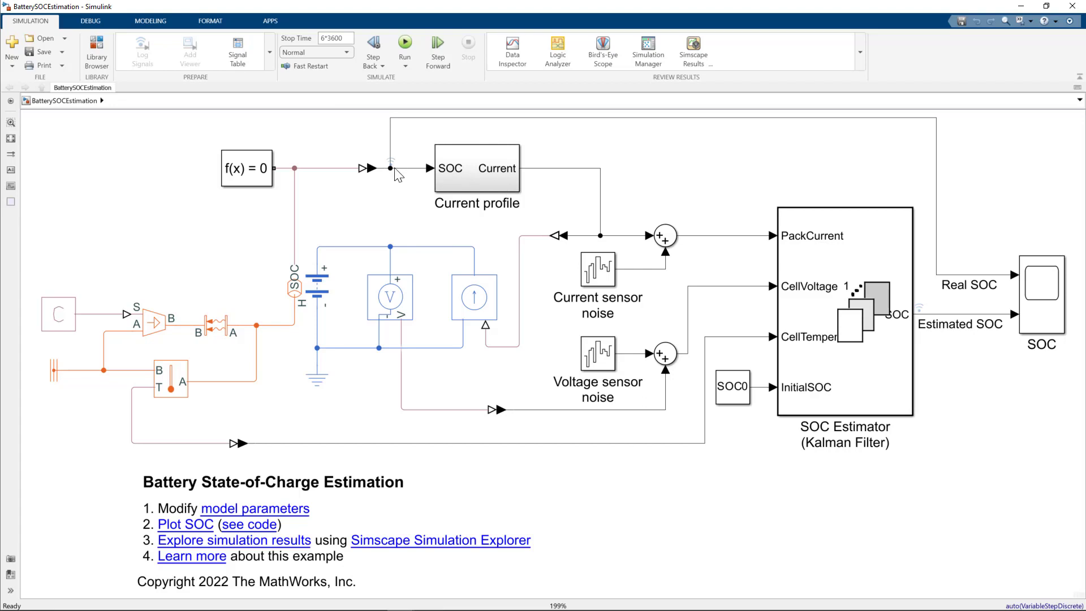
double_click(463, 173)
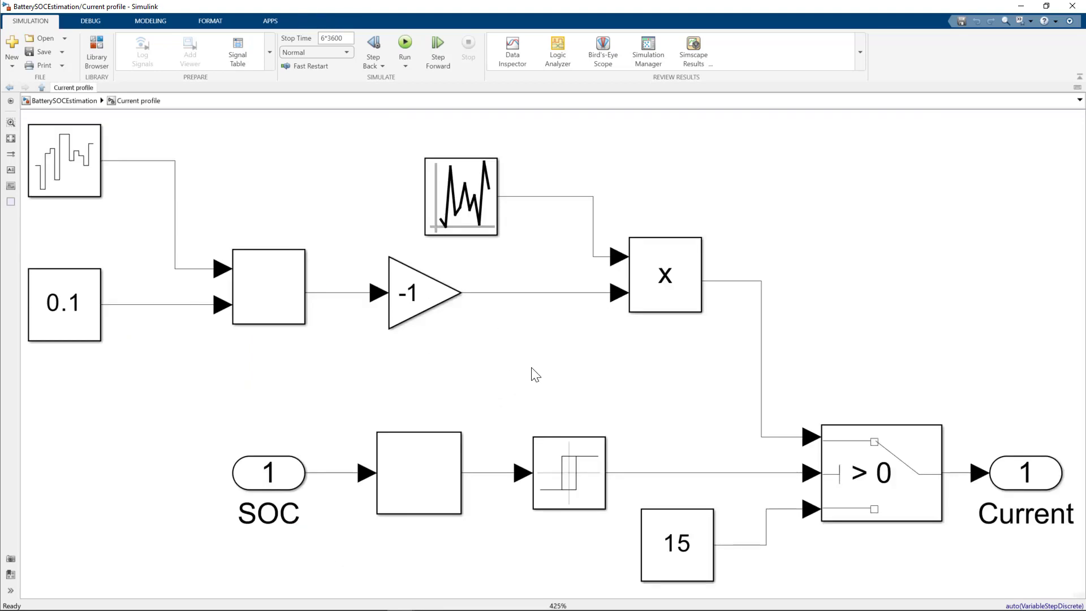
click(689, 552)
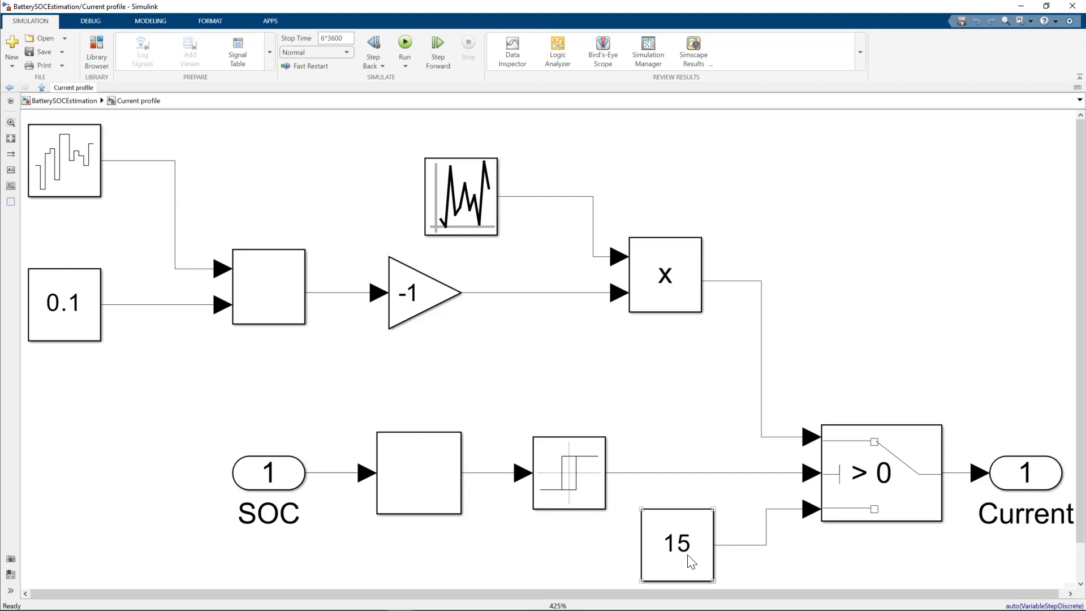
click(73, 178)
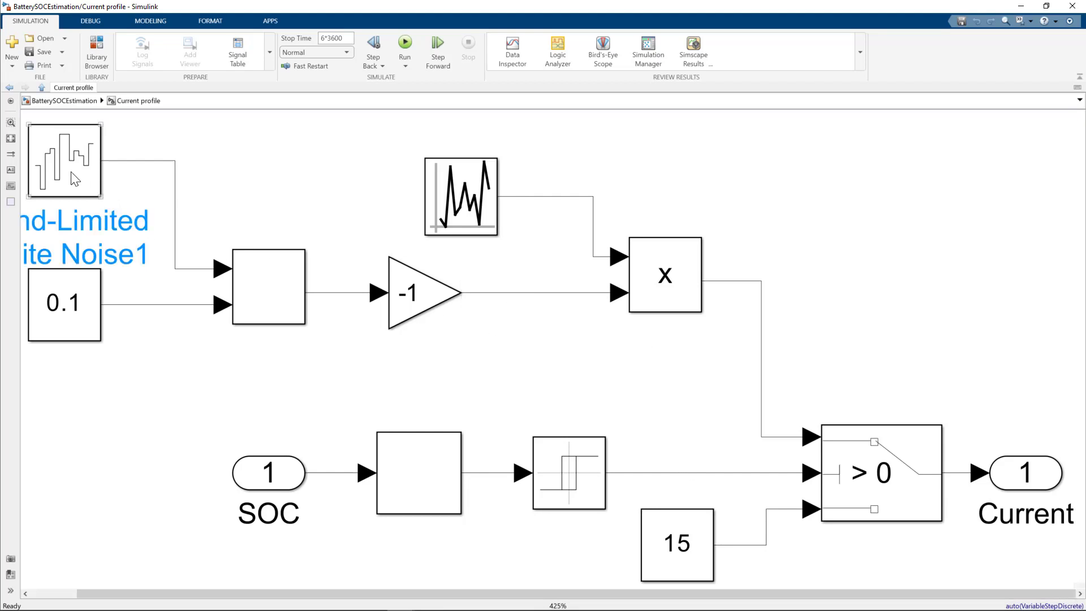
click(454, 197)
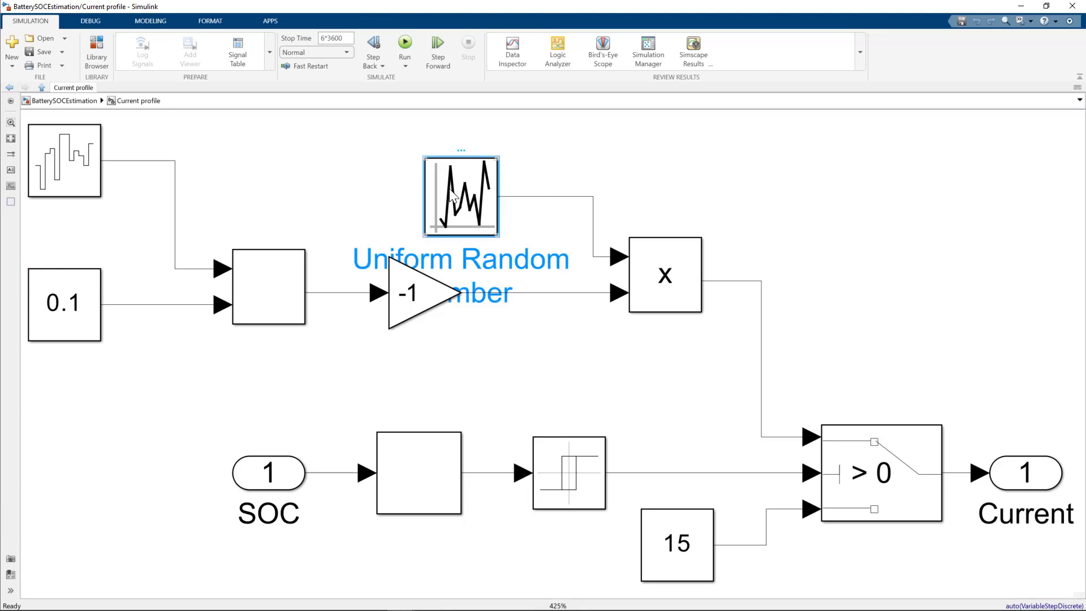
click(371, 212)
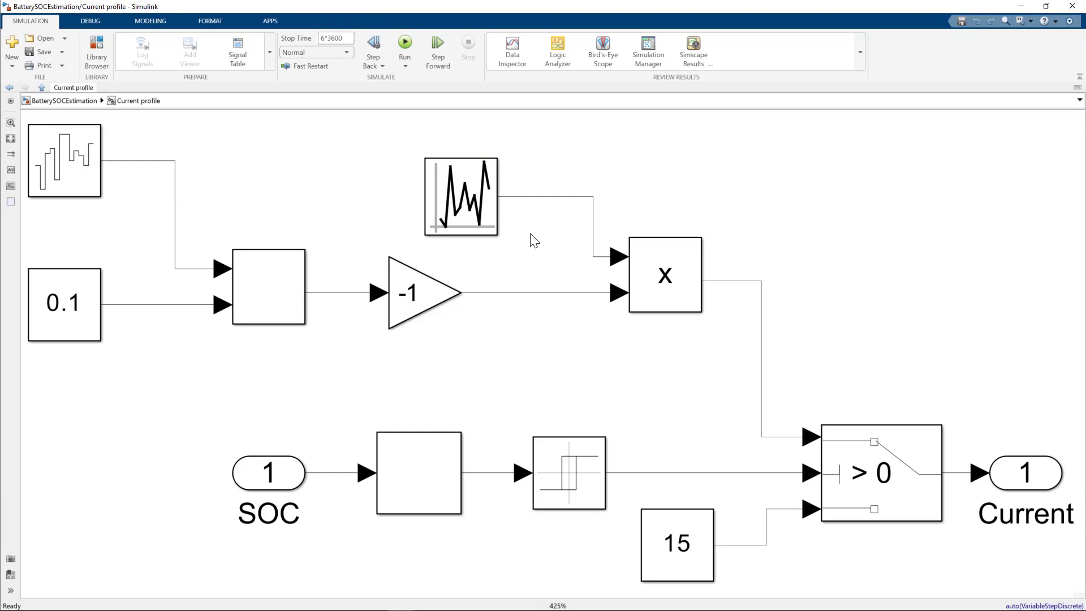
key(Escape)
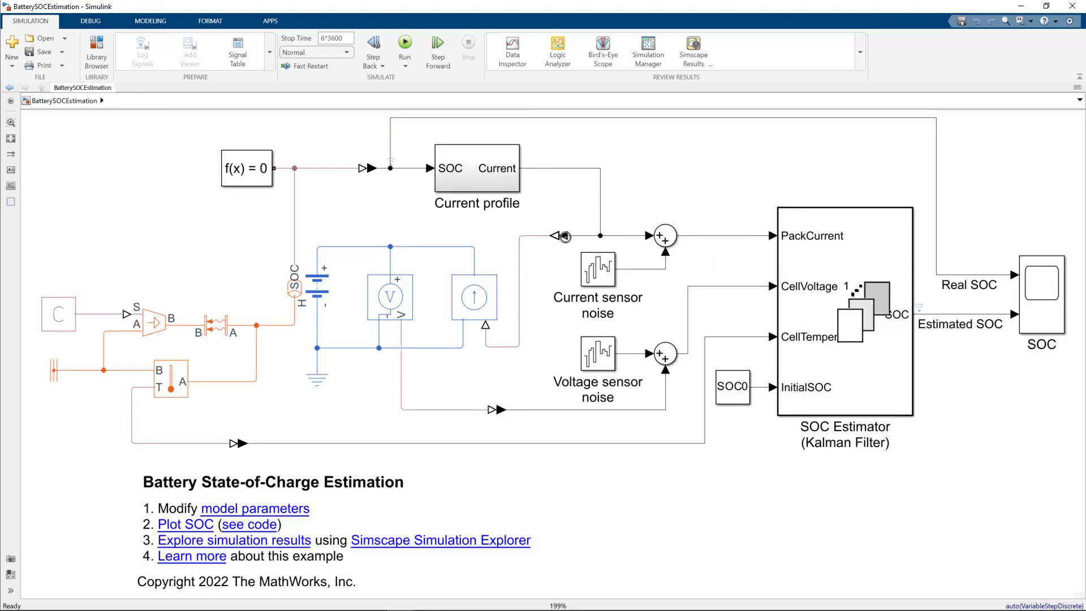
click(474, 312)
click(331, 274)
- Open the Library Browser at Simscape > Battery > BMS > Estimators
key(ctrl+shift+l)
scroll(142, 307, down, 5)
scroll(141, 307, down, 5)
scroll(142, 308, down, 5)
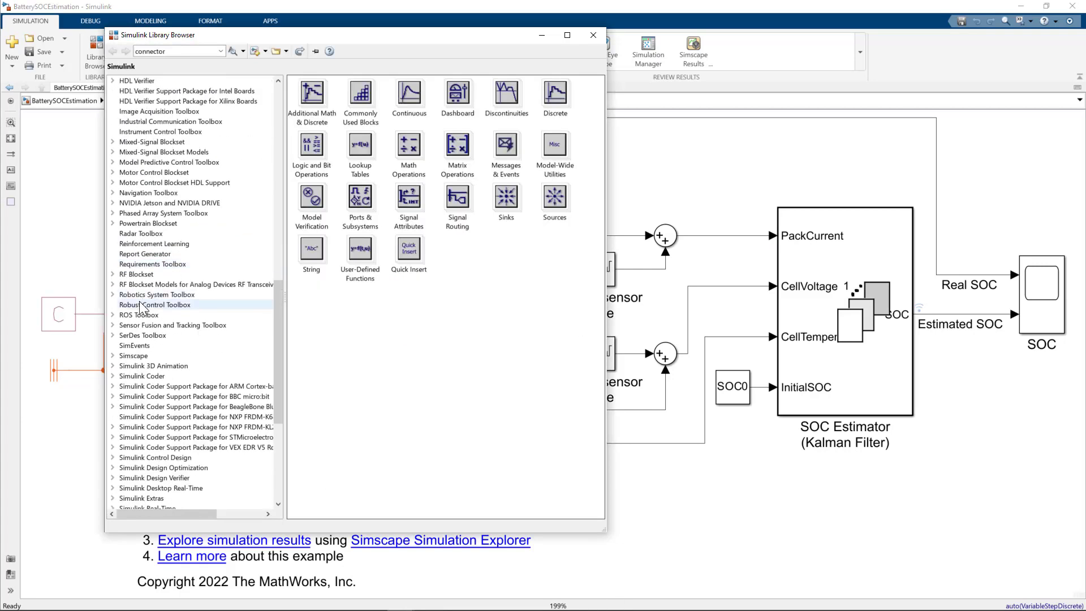
click(113, 355)
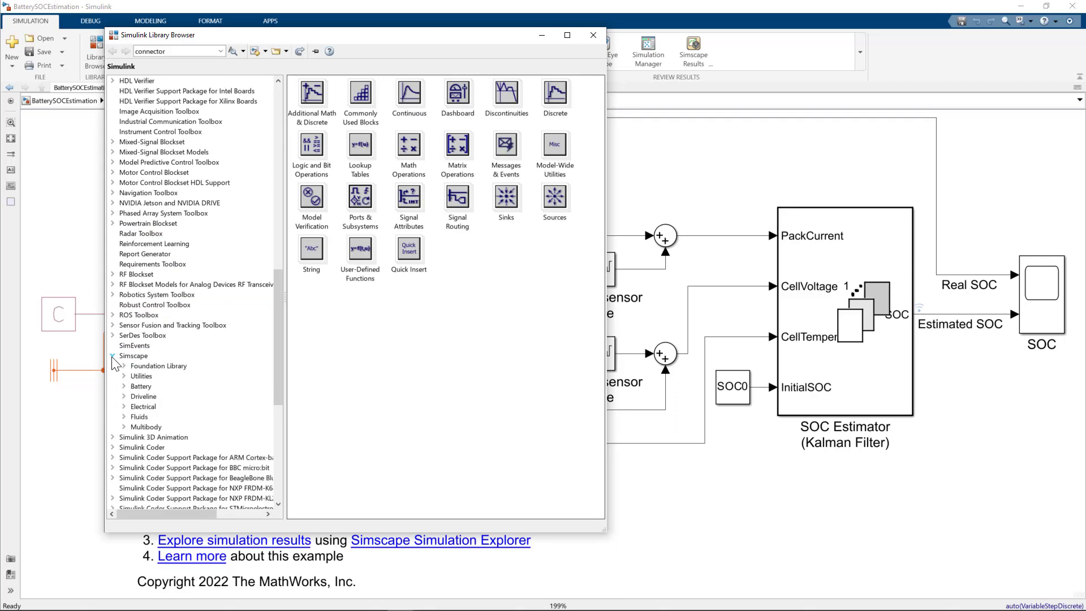
click(126, 387)
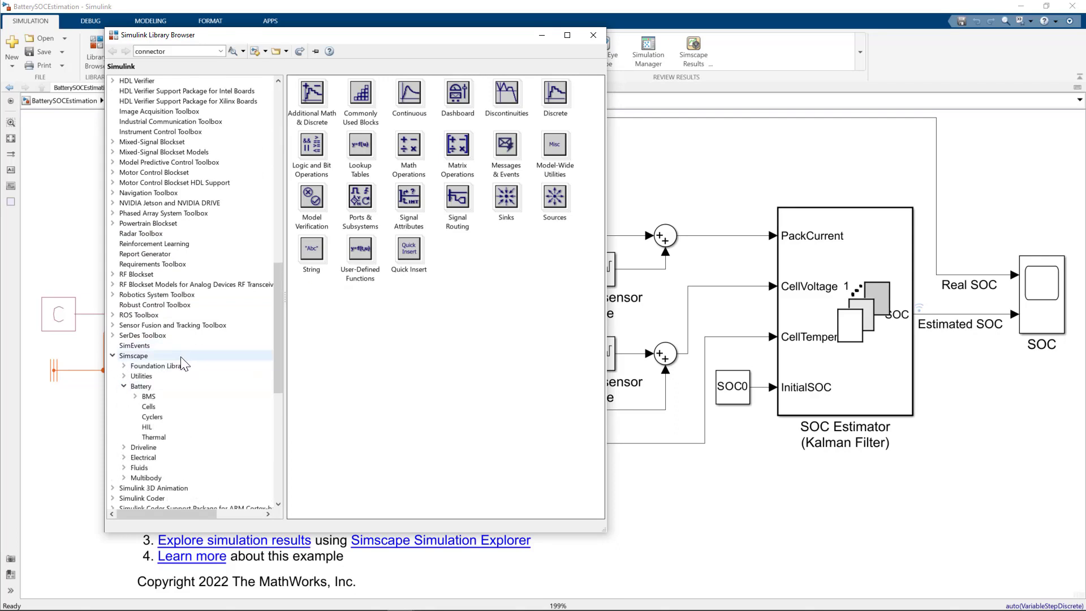
click(145, 402)
click(136, 396)
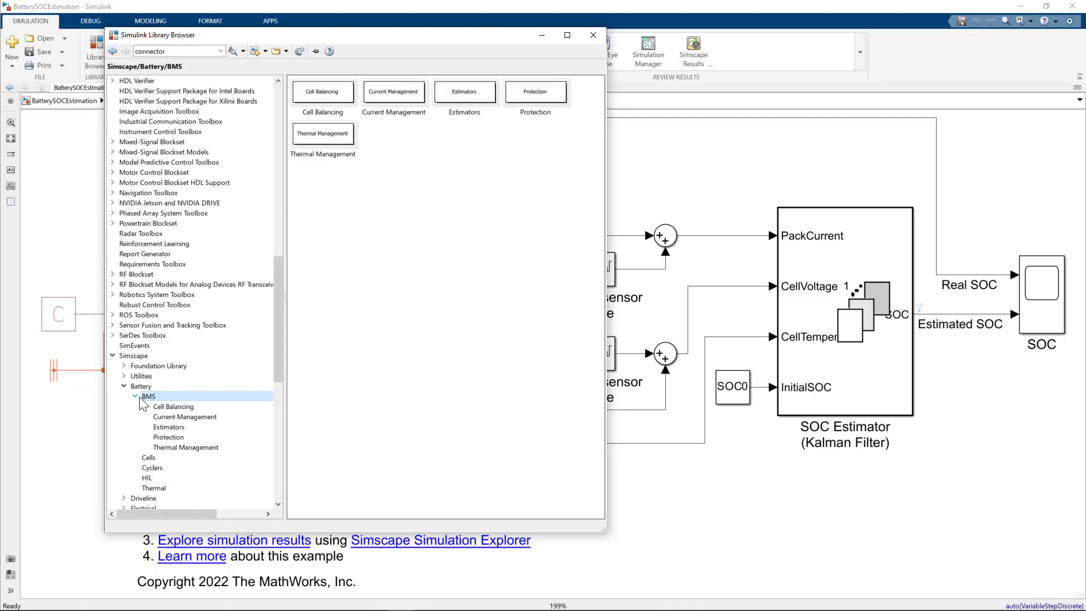
click(175, 427)
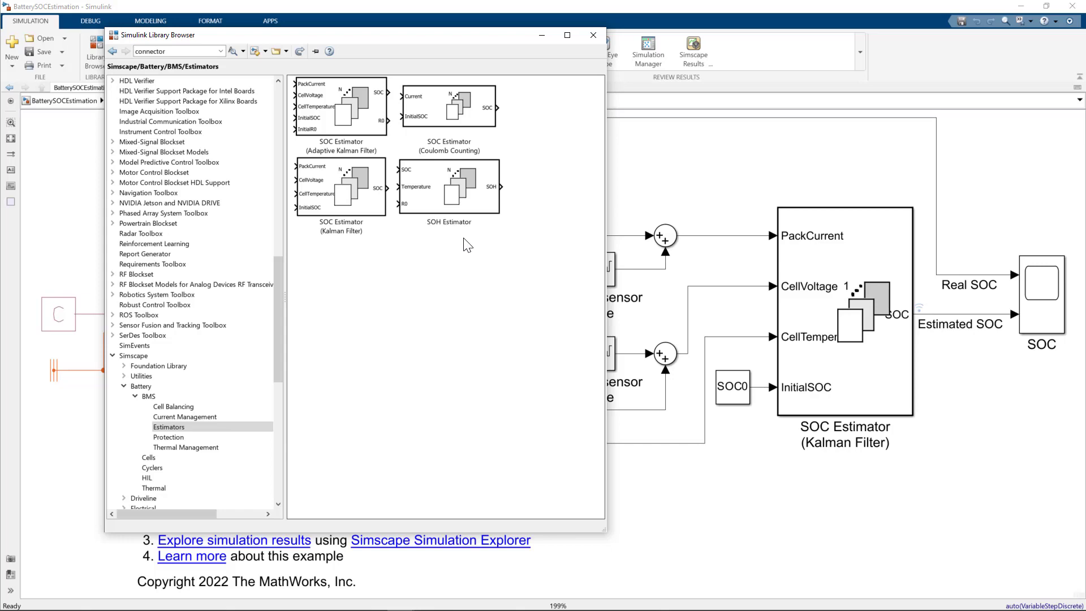
- Open the SOC Estimator parameters and review the filter types and system model settings
click(838, 339)
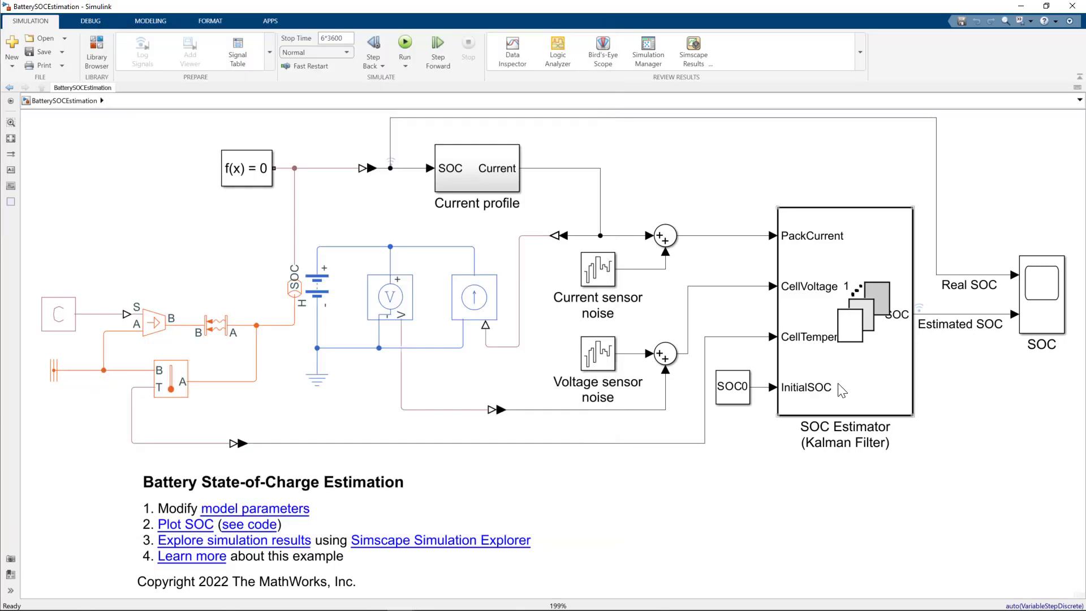
double_click(840, 355)
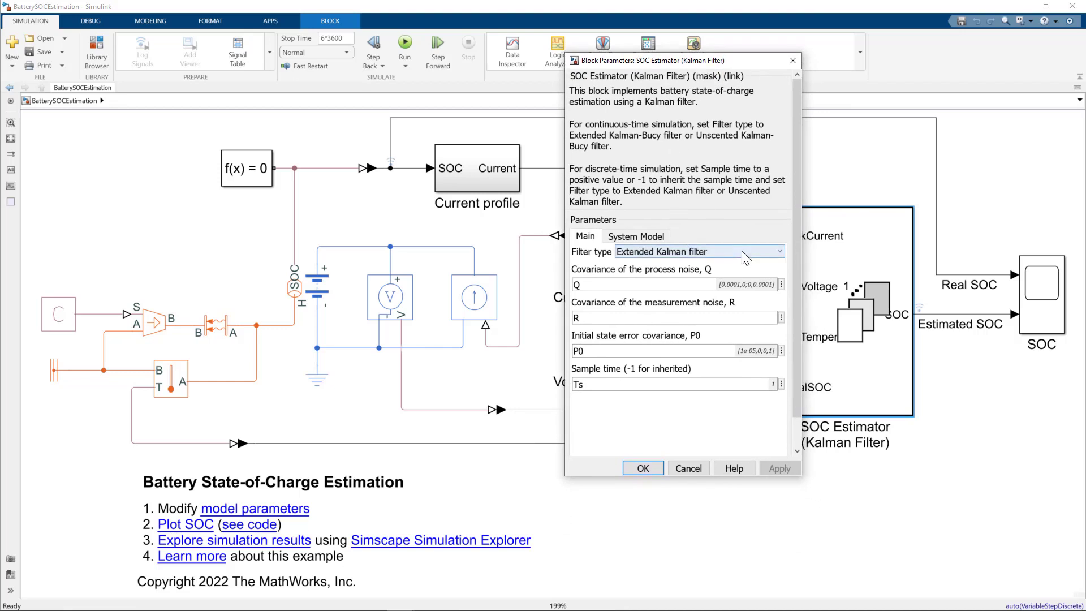
click(743, 251)
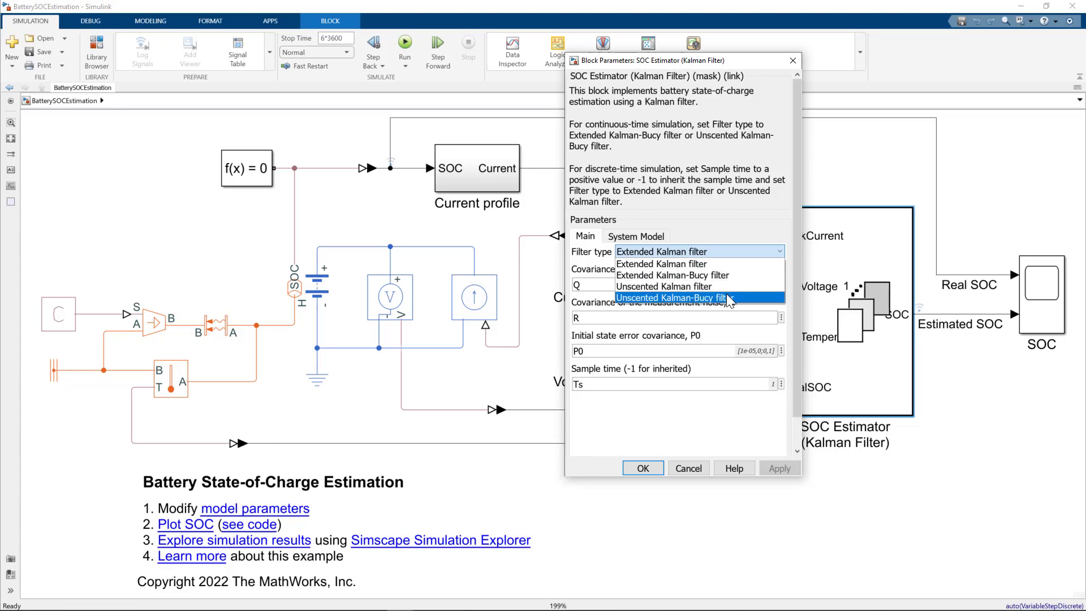
click(709, 218)
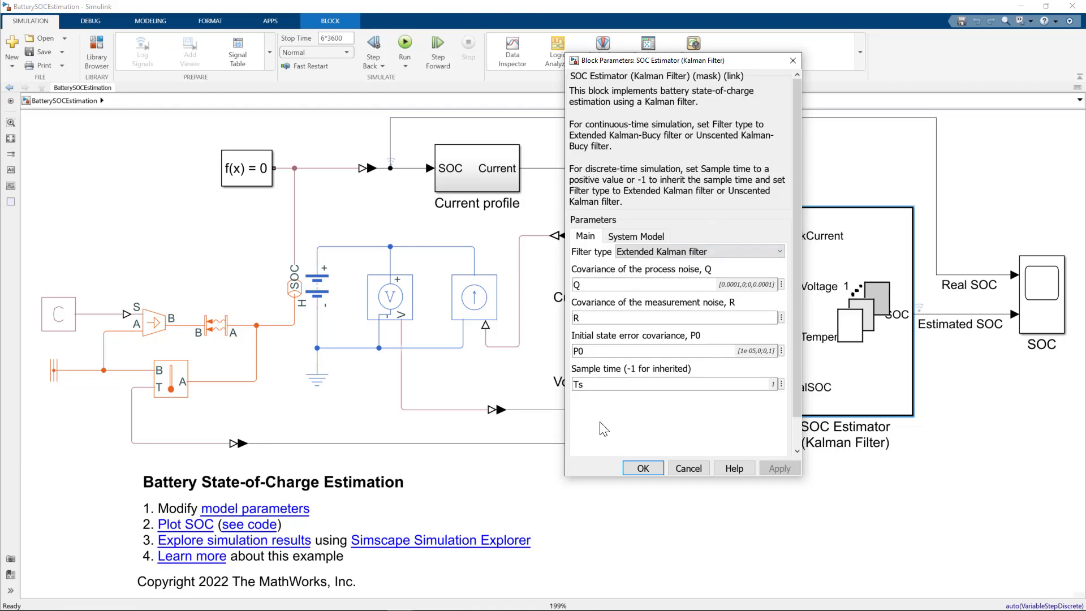
click(633, 243)
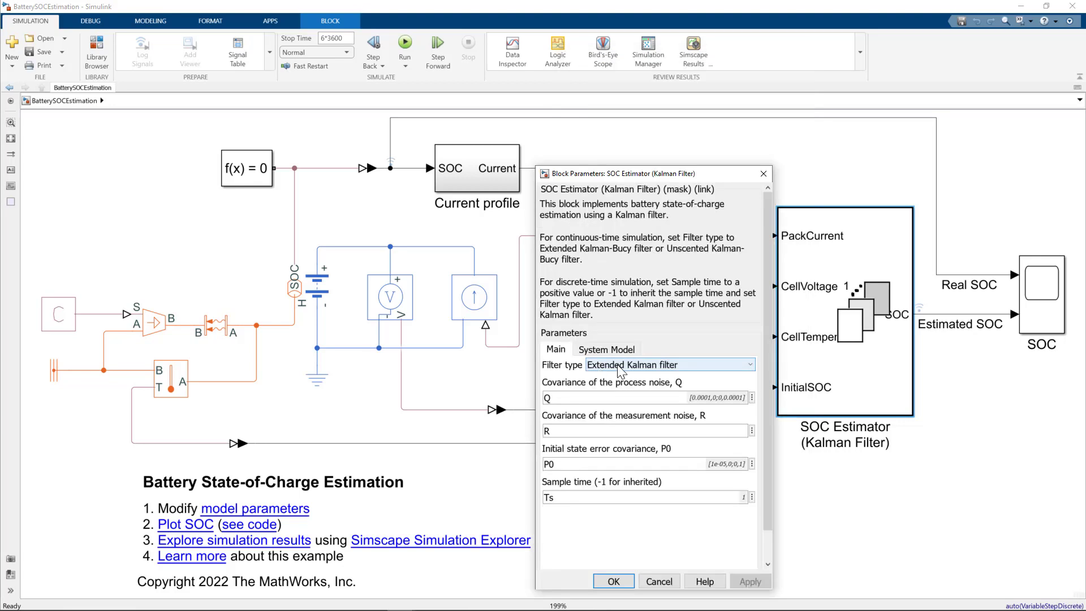
- Apply the Extended Kalman-Bucy filter type and rerun the simulation
click(617, 367)
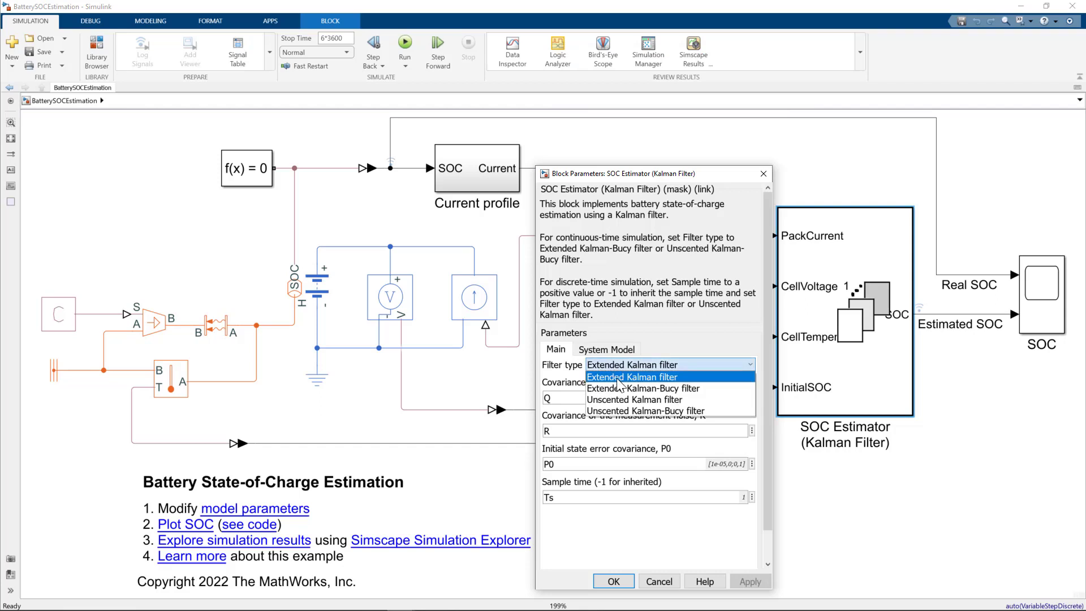
click(618, 393)
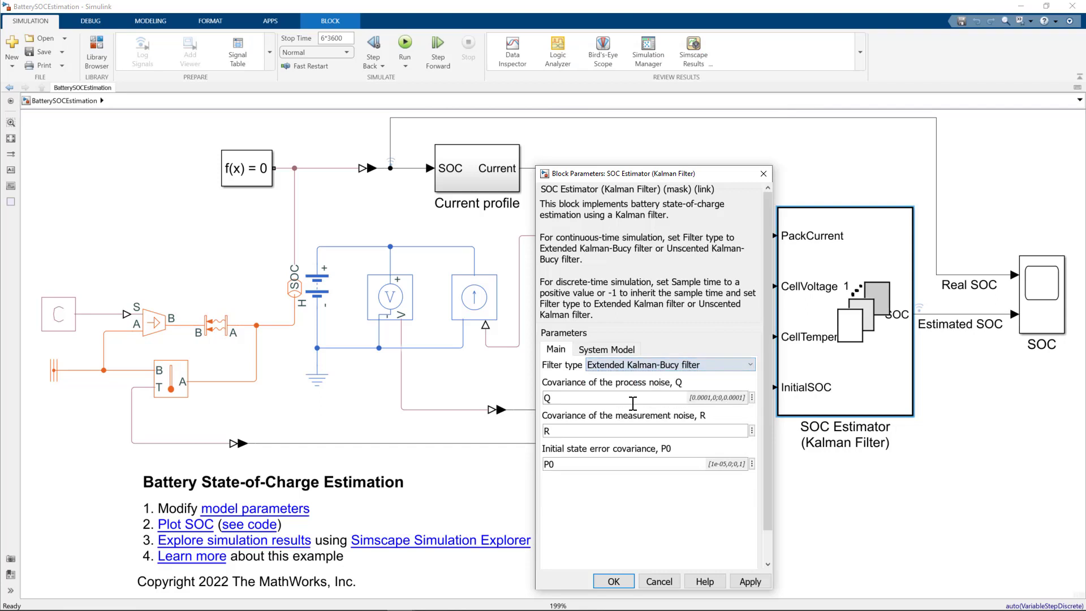
click(751, 582)
click(614, 582)
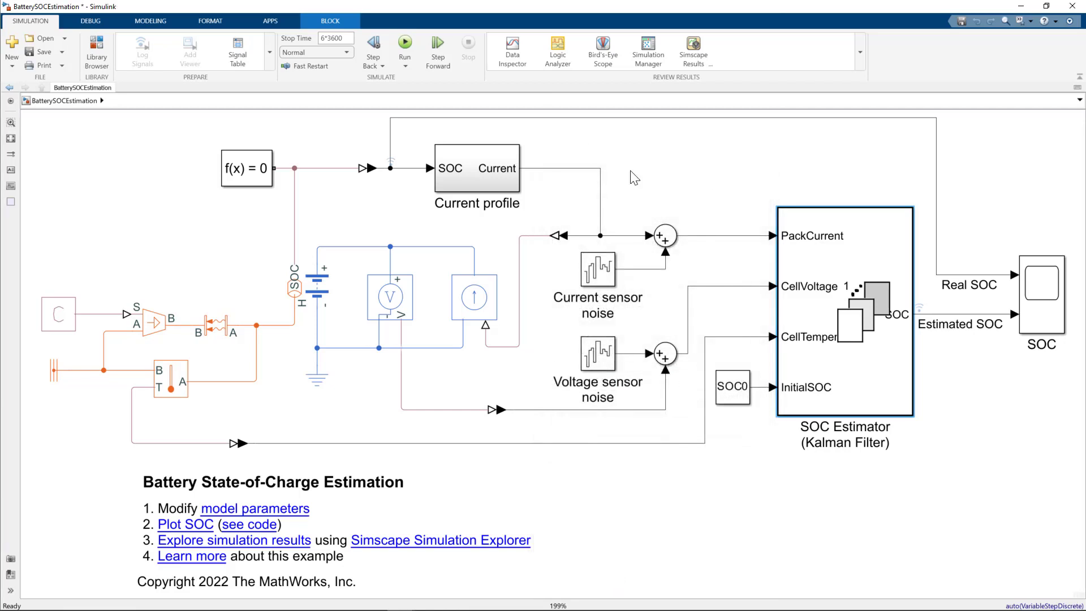
click(407, 57)
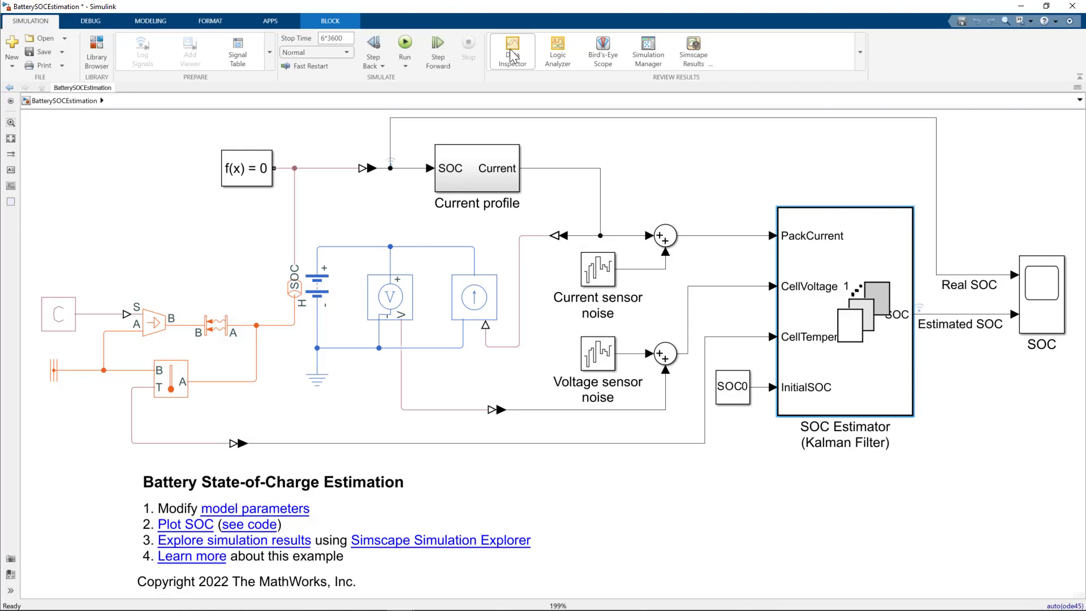
- In Data Inspector, plot Run 1's est_soc instead of its real_soc
click(512, 52)
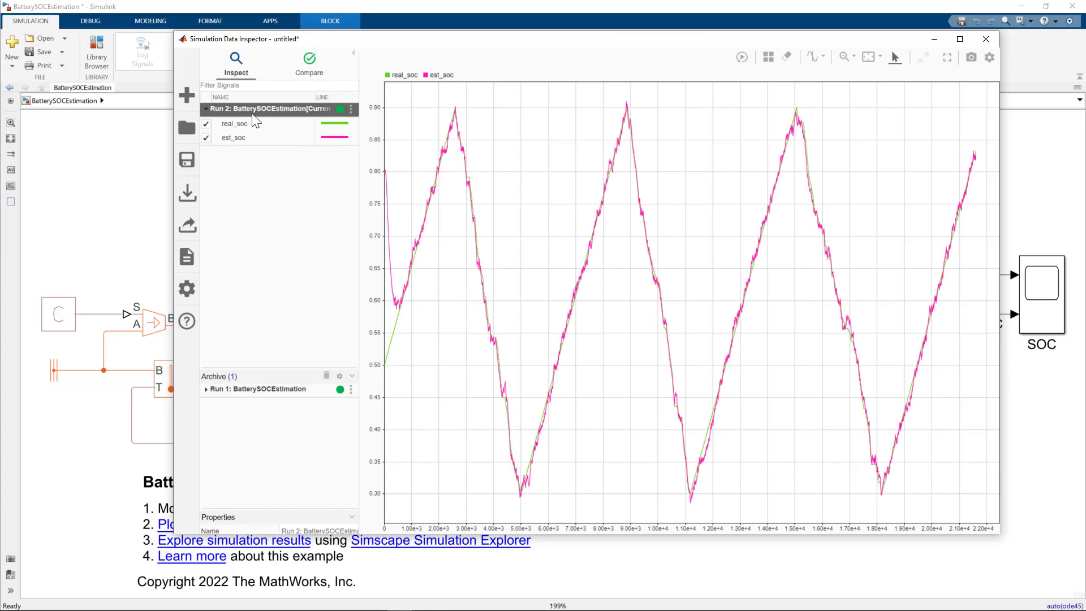
click(206, 393)
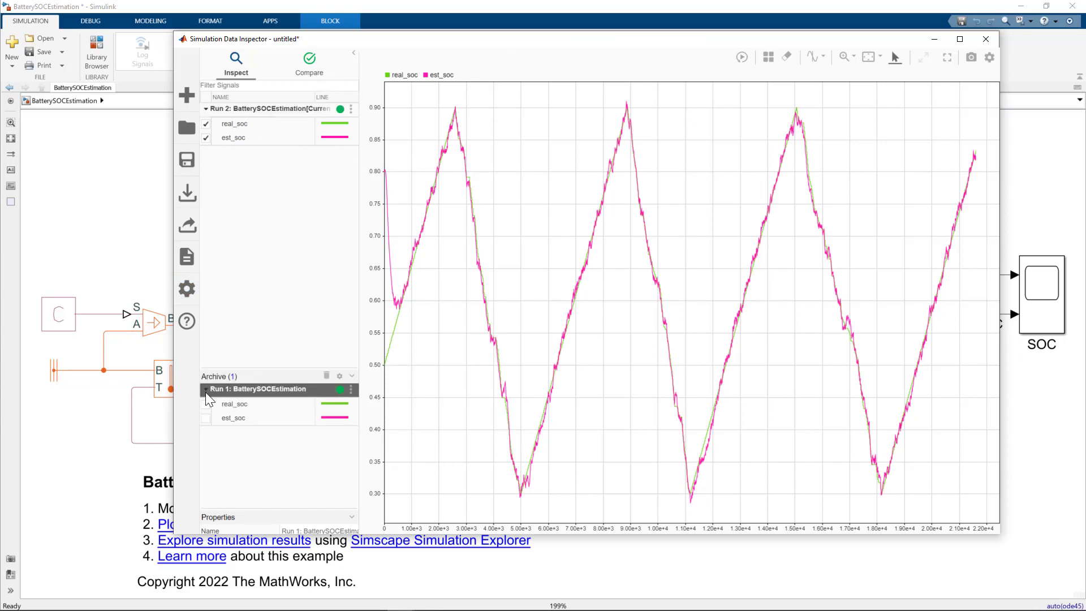
click(207, 404)
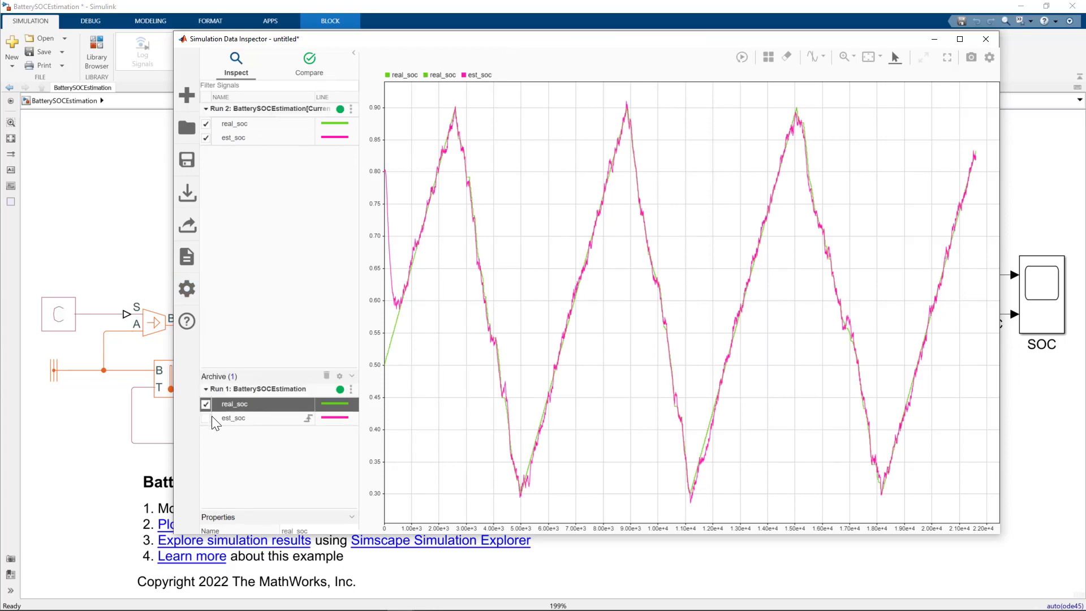
click(206, 404)
click(207, 417)
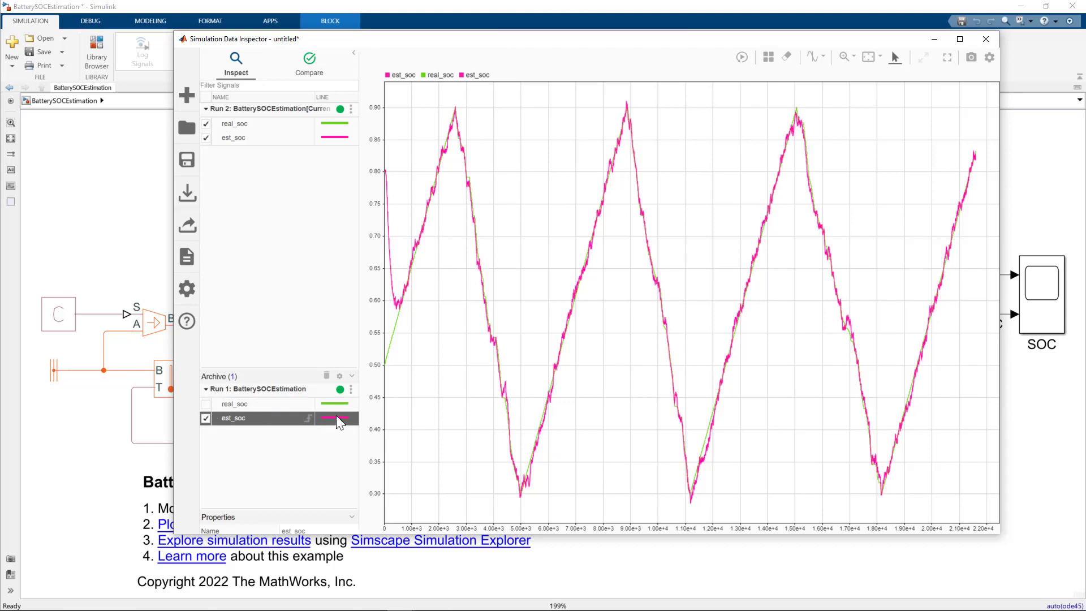
- Change Run 2's est_soc line colour to purple
click(329, 138)
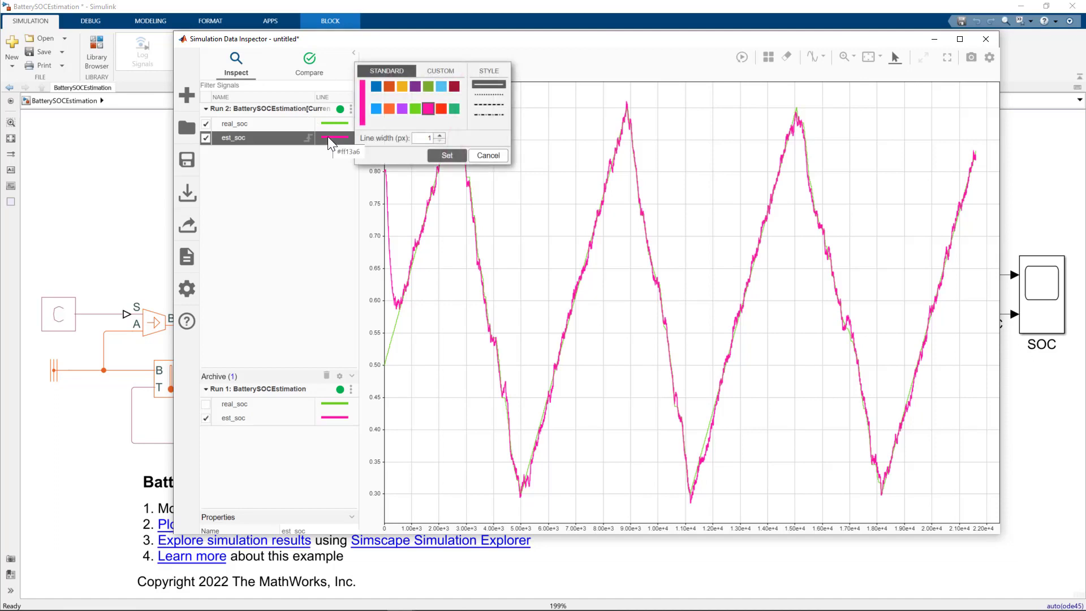
click(405, 111)
click(444, 158)
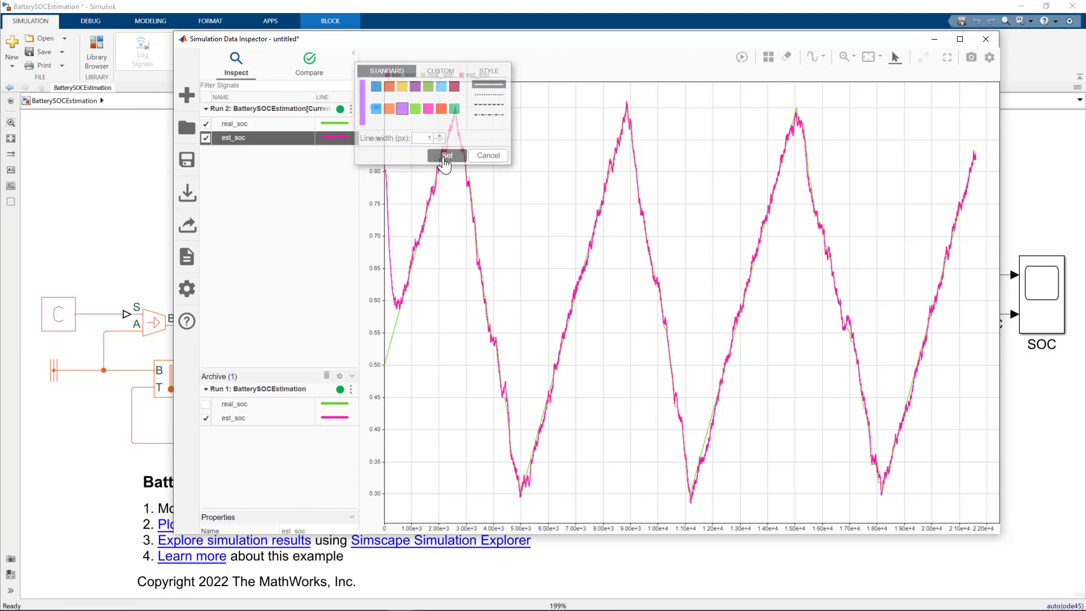
- Zoom into the falling SOC curves around 9030–9170, then return to Simulink
mouse_move(631, 89)
mouse_down()
mouse_move(657, 434)
mouse_move(706, 510)
mouse_up()
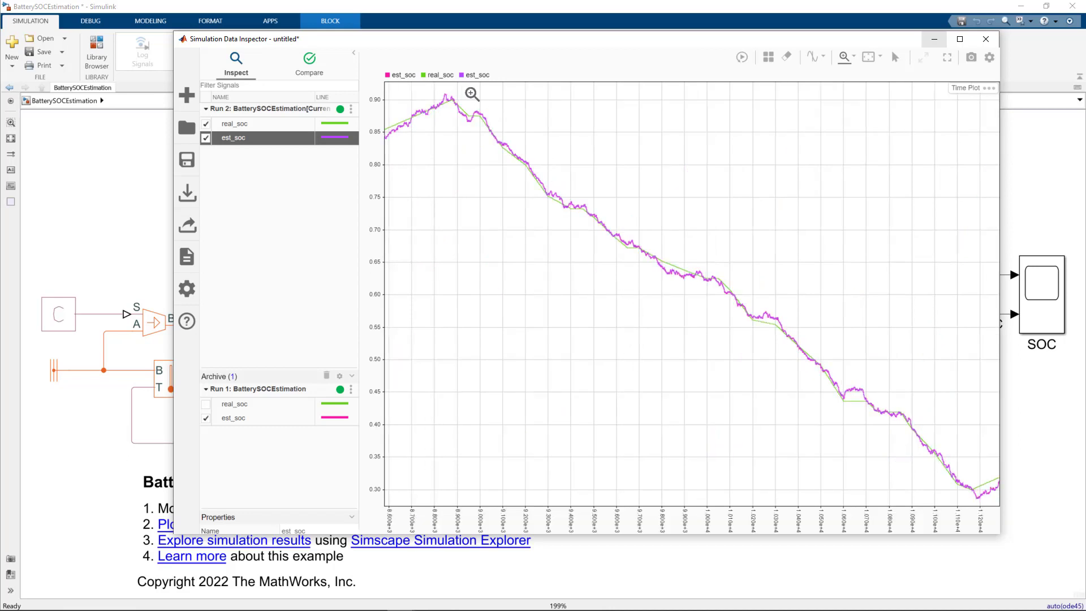
mouse_move(472, 94)
mouse_down()
mouse_move(546, 162)
mouse_move(577, 232)
mouse_up()
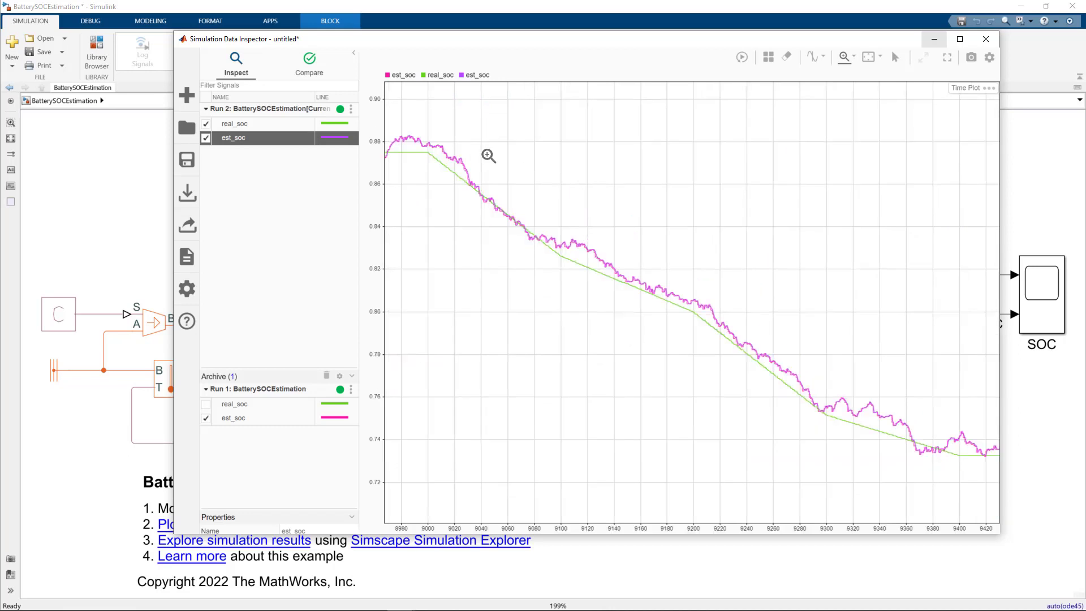
drag(466, 144, 661, 321)
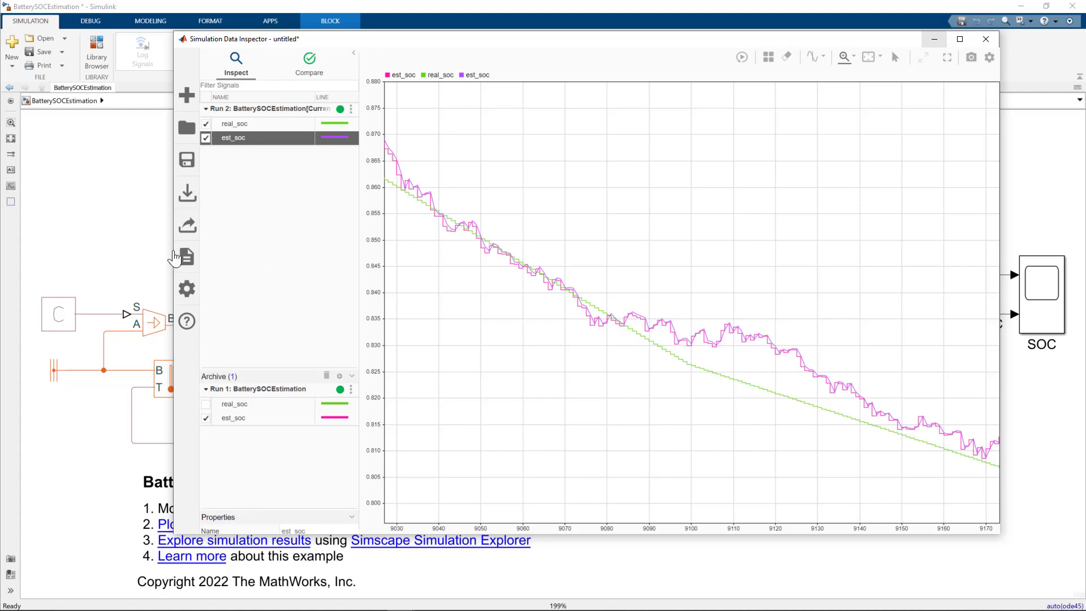
click(154, 250)
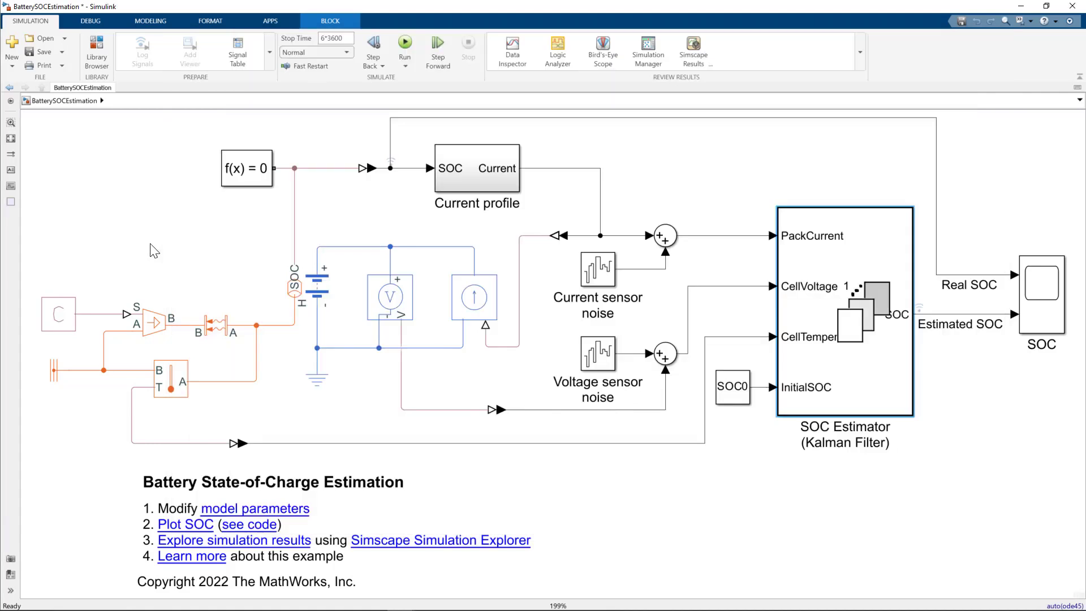
- Set the SOC Estimator filter type to Unscented Kalman filter and run the simulation
double_click(808, 307)
click(638, 366)
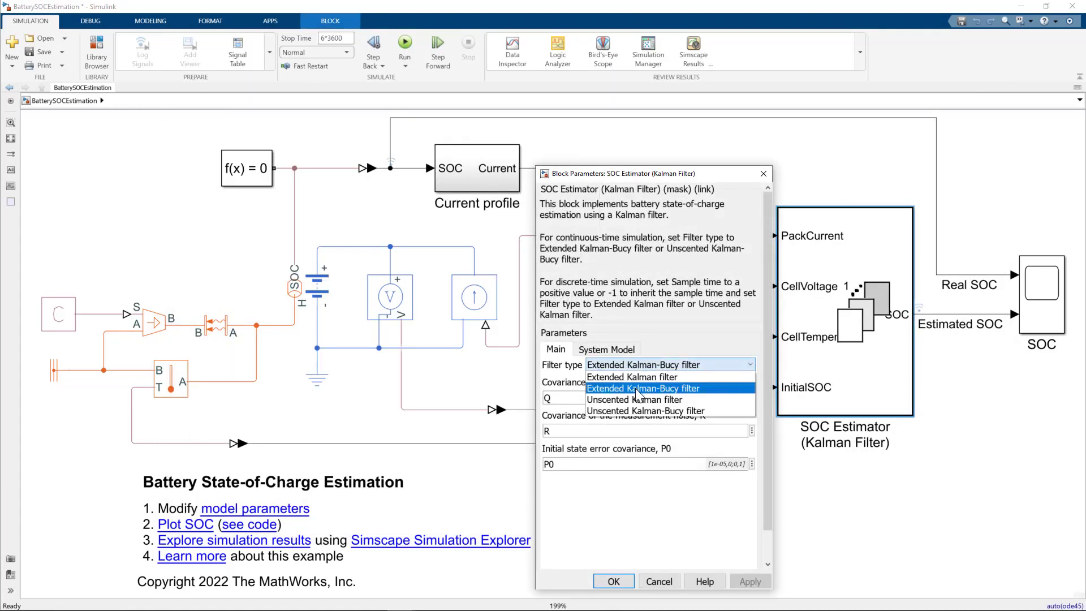
click(638, 408)
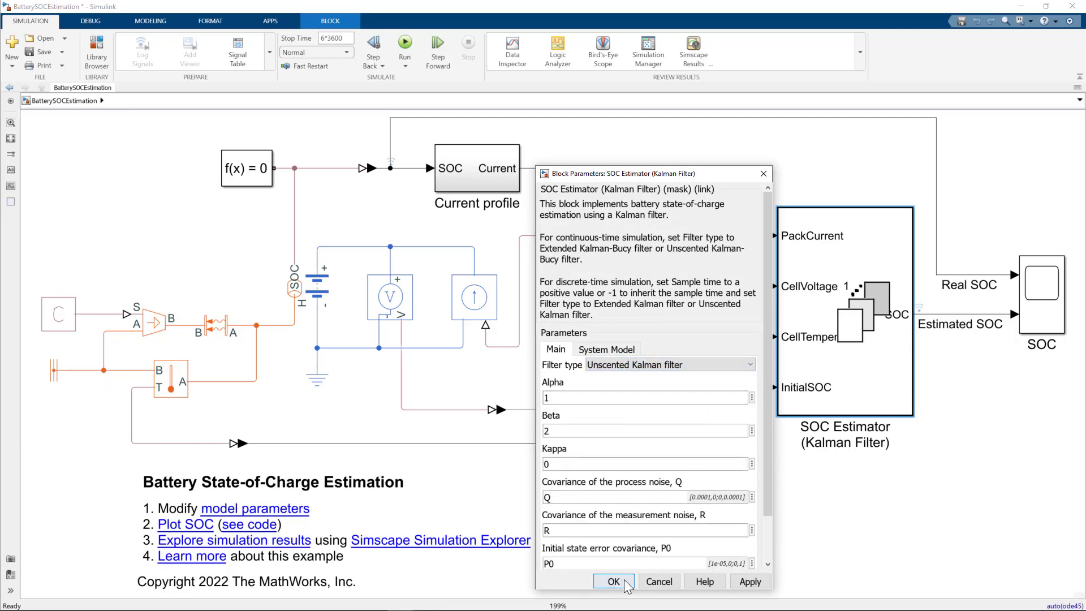
click(743, 586)
click(628, 582)
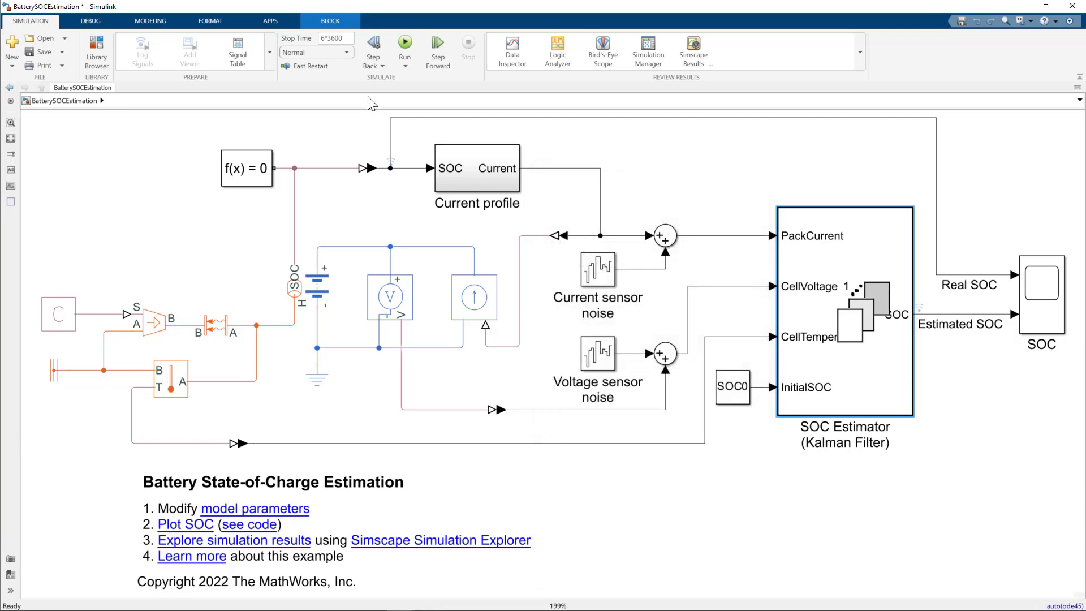
click(405, 43)
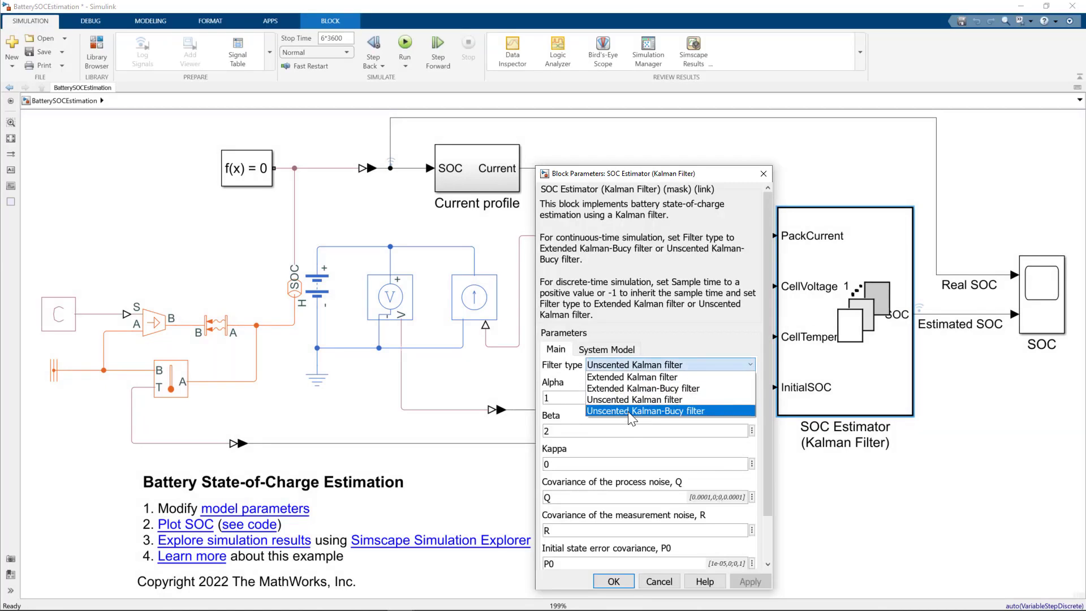
- Switch the filter type to Unscented Kalman-Bucy filter and simulate again
click(629, 410)
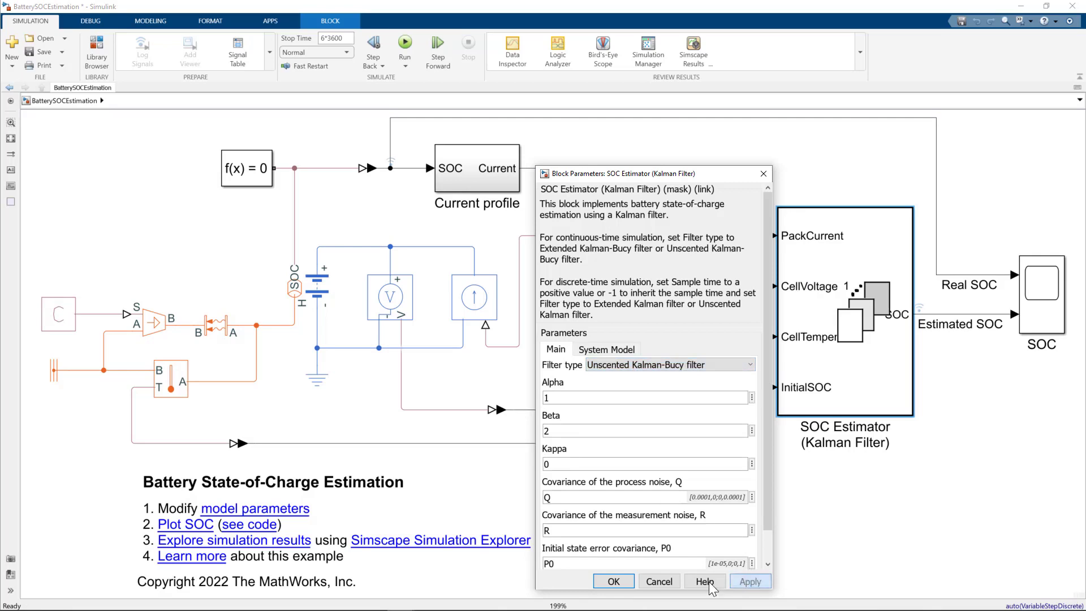
click(614, 582)
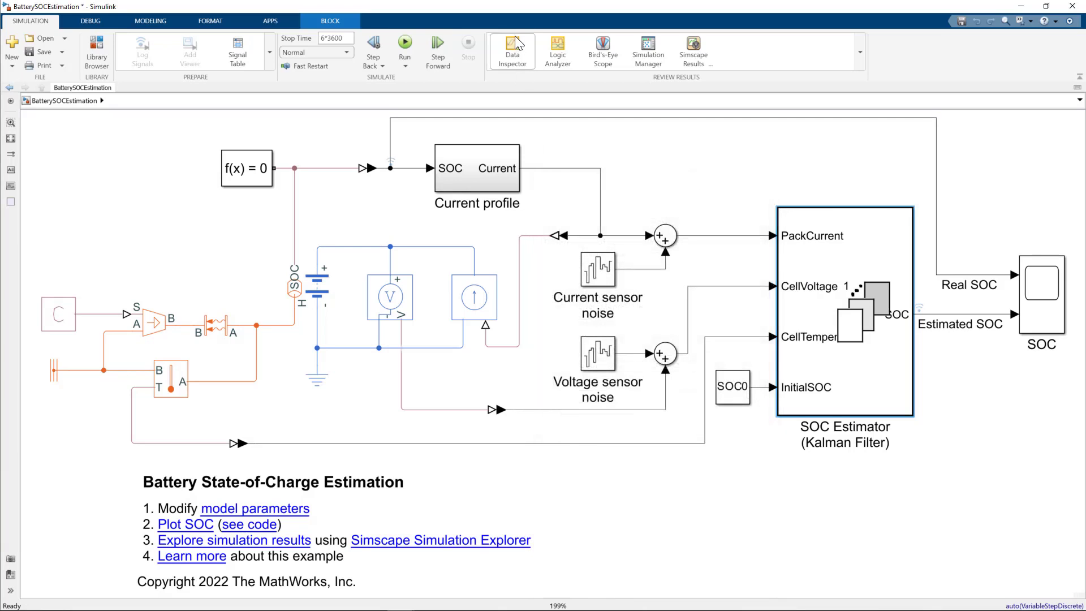
click(404, 44)
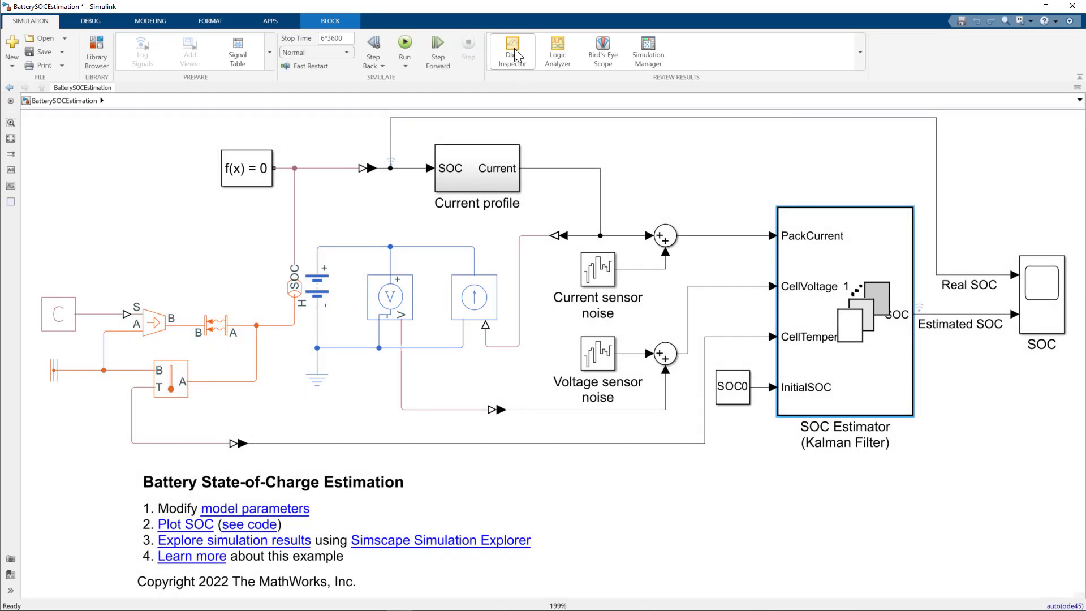
- Open Data Inspector, fit the plot to view, and plot Run 3's est_soc in orange
click(513, 52)
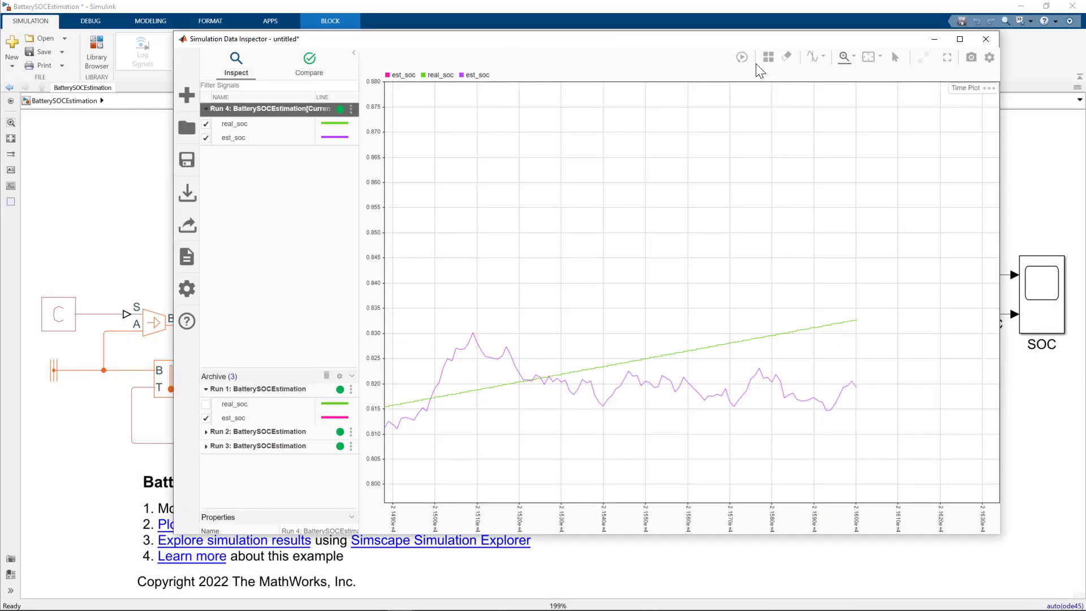
click(869, 58)
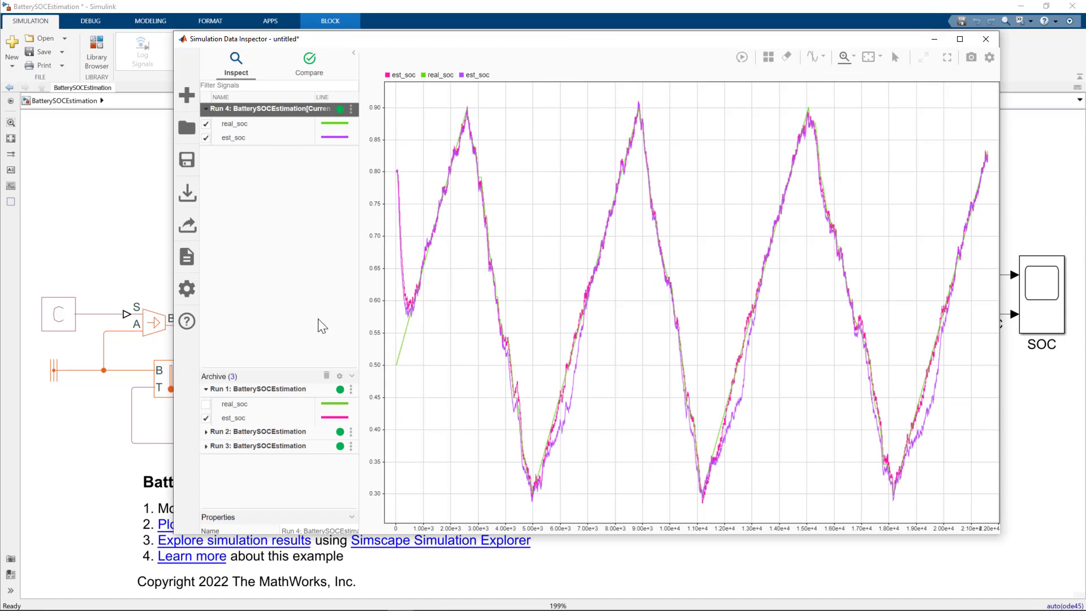
click(206, 447)
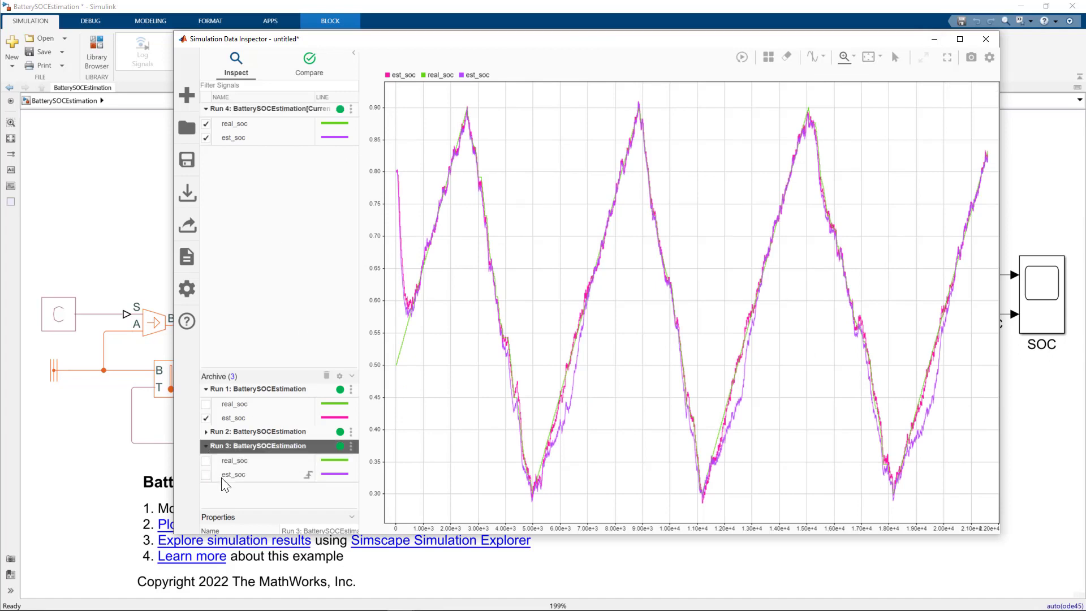
click(207, 478)
click(335, 475)
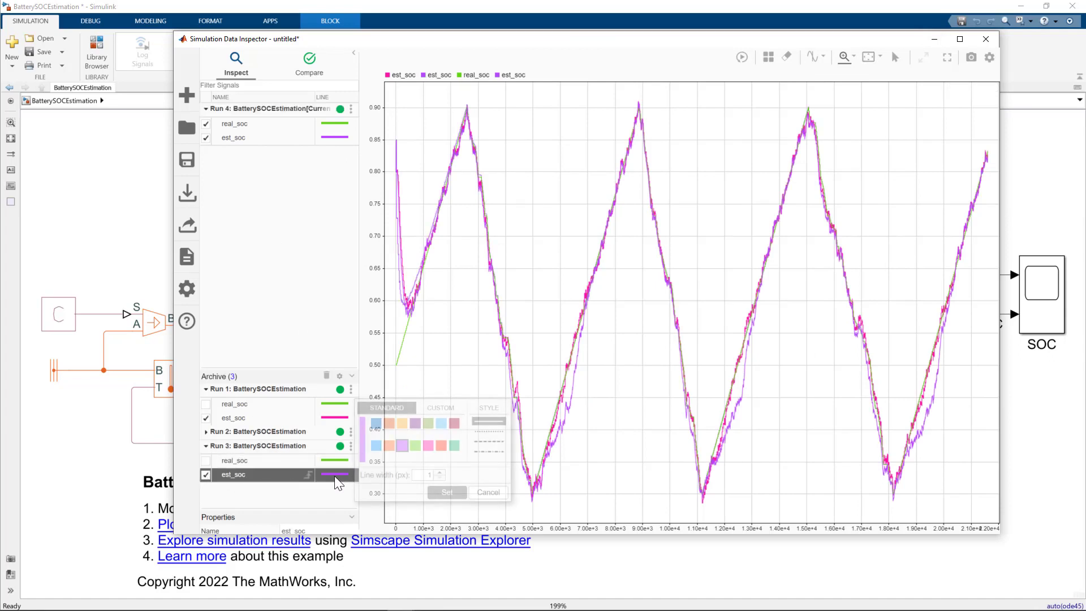
click(389, 446)
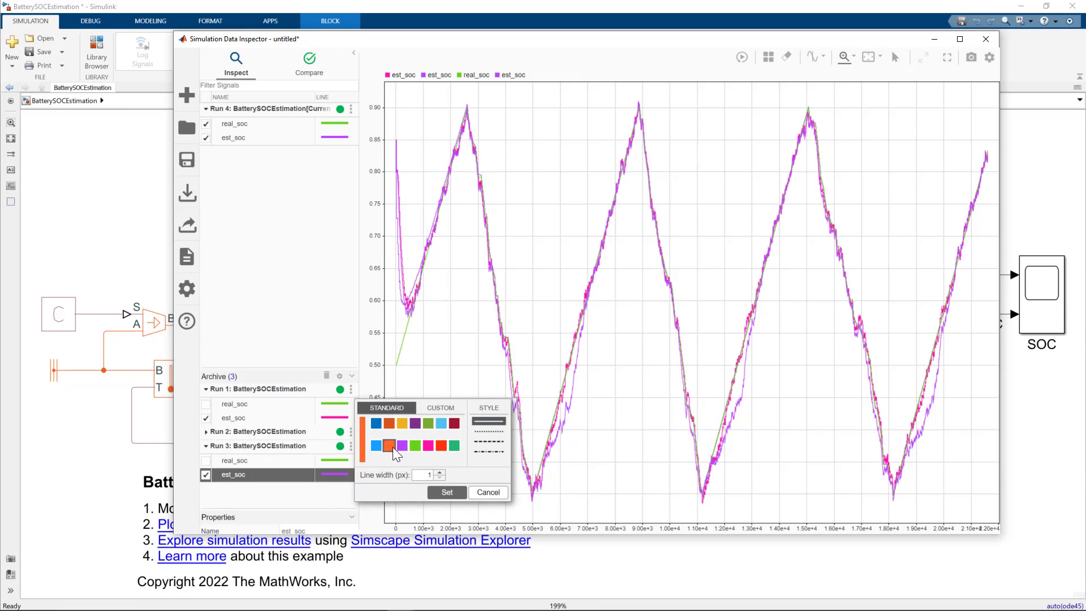
click(448, 492)
- Plot Run 2's est_soc with a yellow line
click(206, 432)
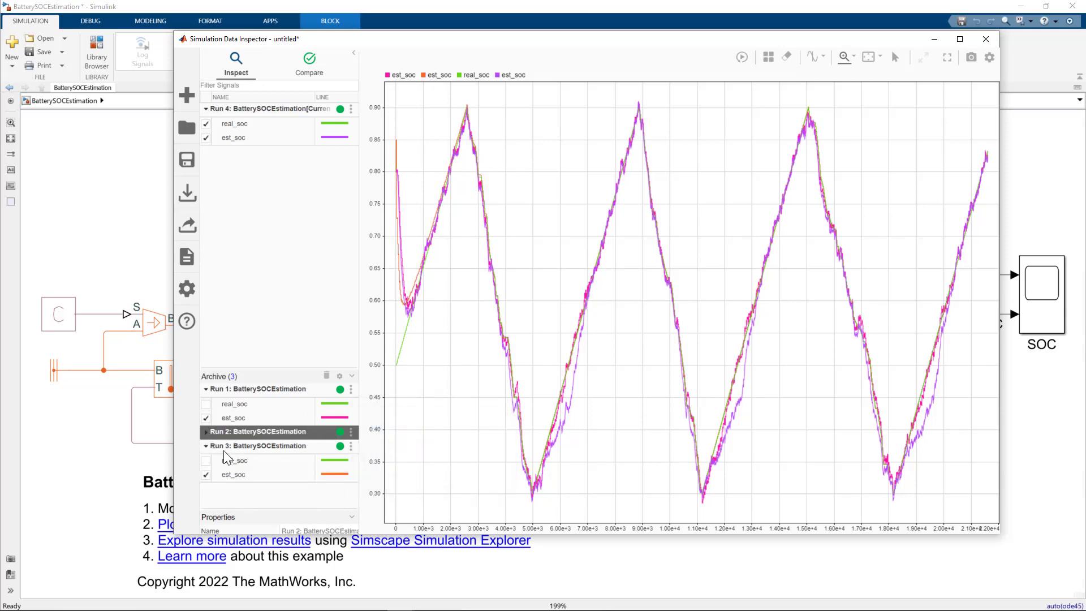
click(206, 432)
click(206, 460)
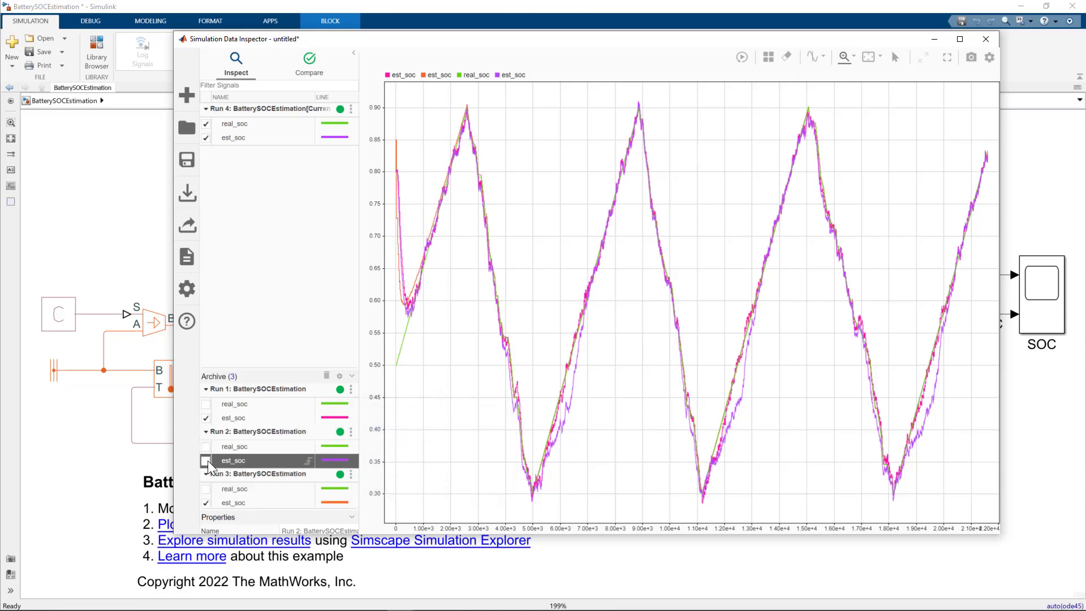
click(332, 460)
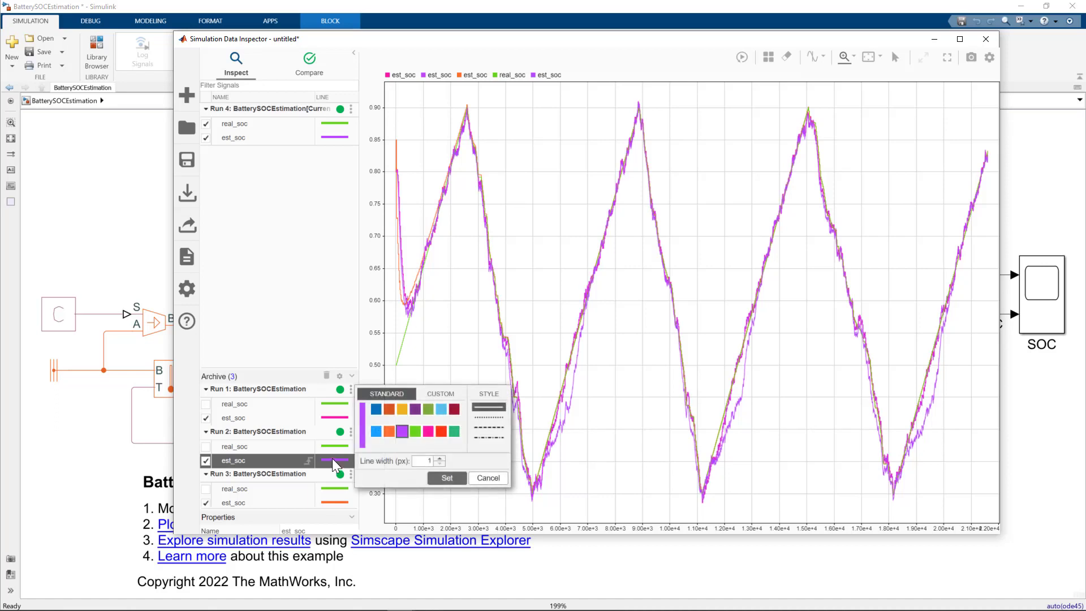
click(401, 413)
click(448, 478)
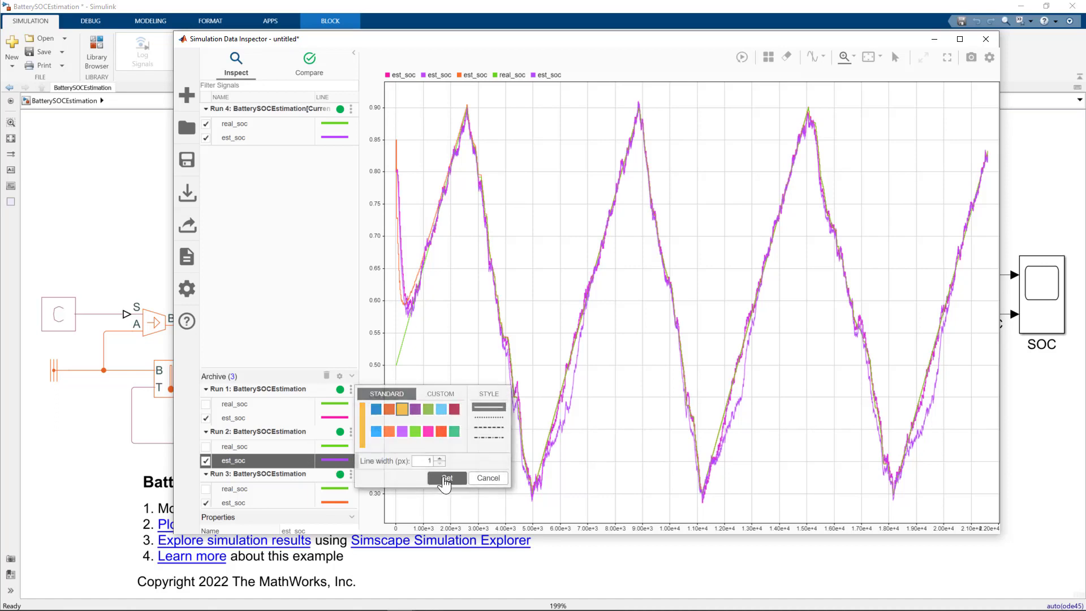
- Zoom into the rising stretch between 5000 and 9000, fit back to view, and return to Simulink
drag(530, 506, 646, 129)
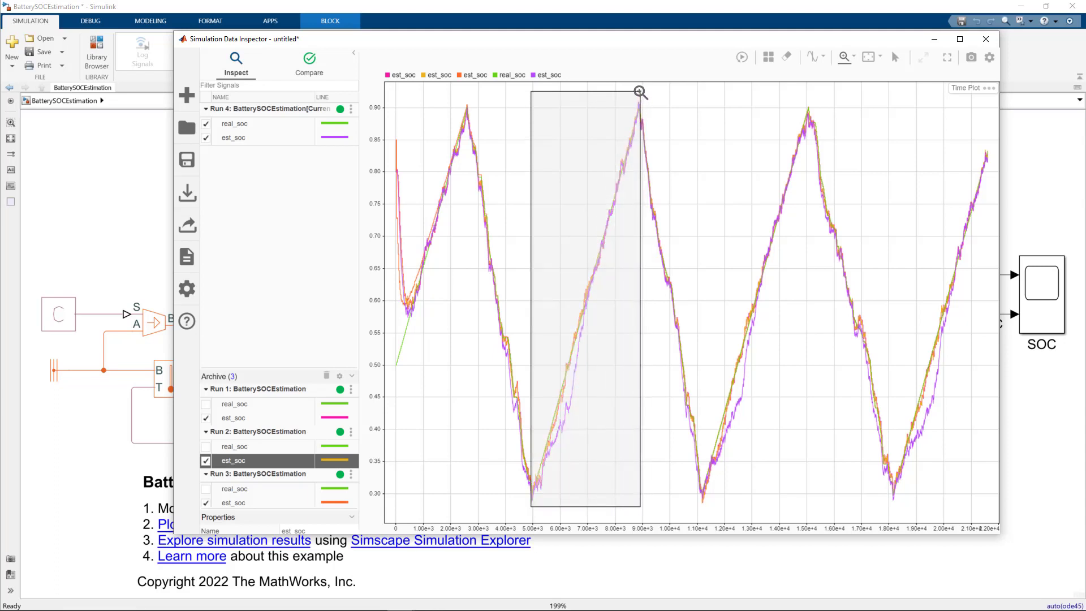
drag(647, 117, 649, 88)
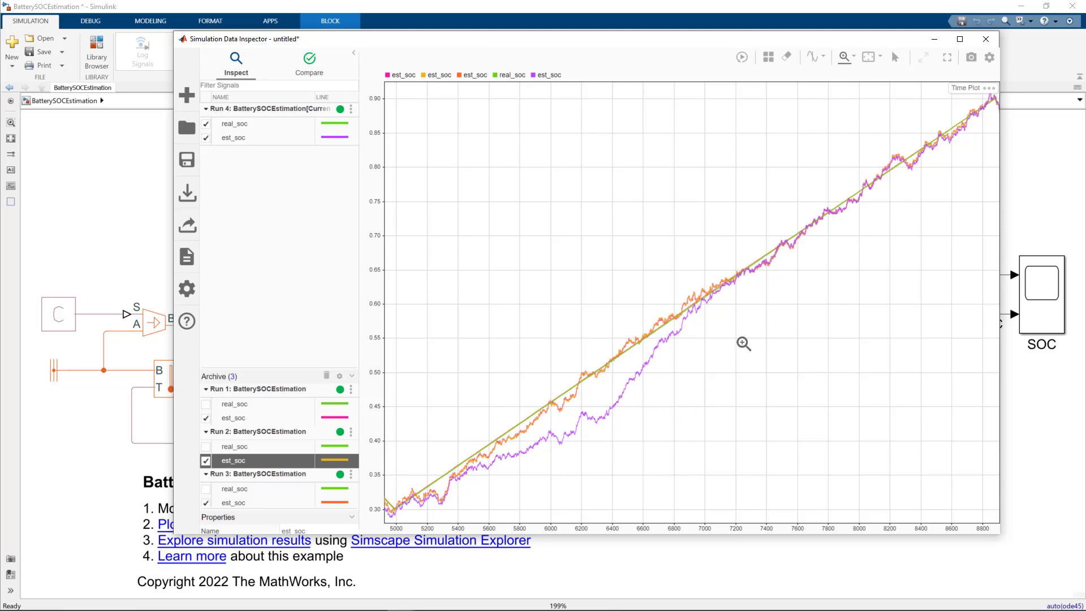
click(867, 57)
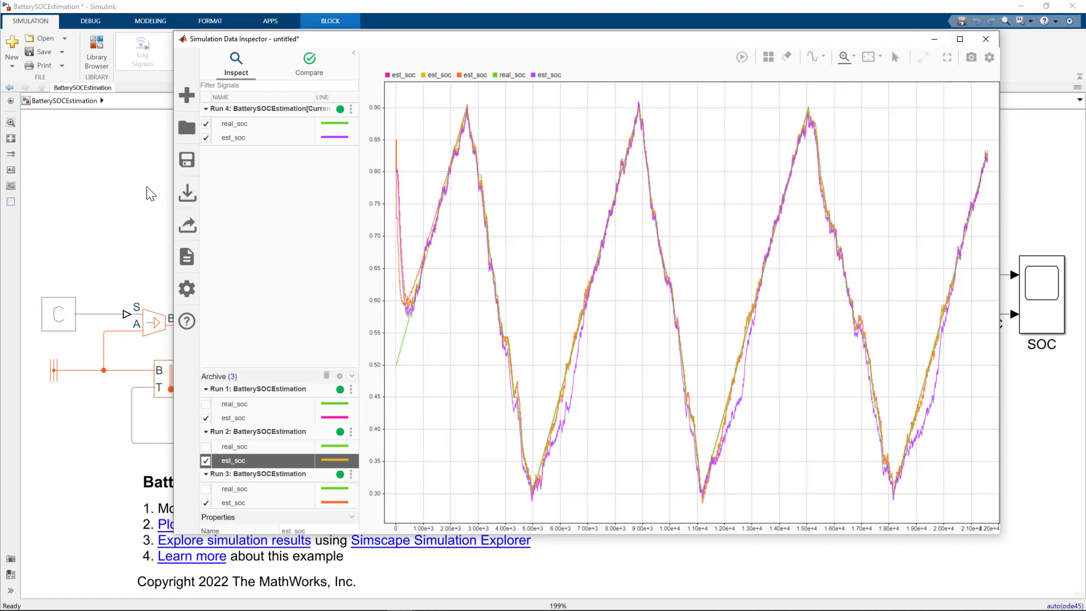
click(153, 202)
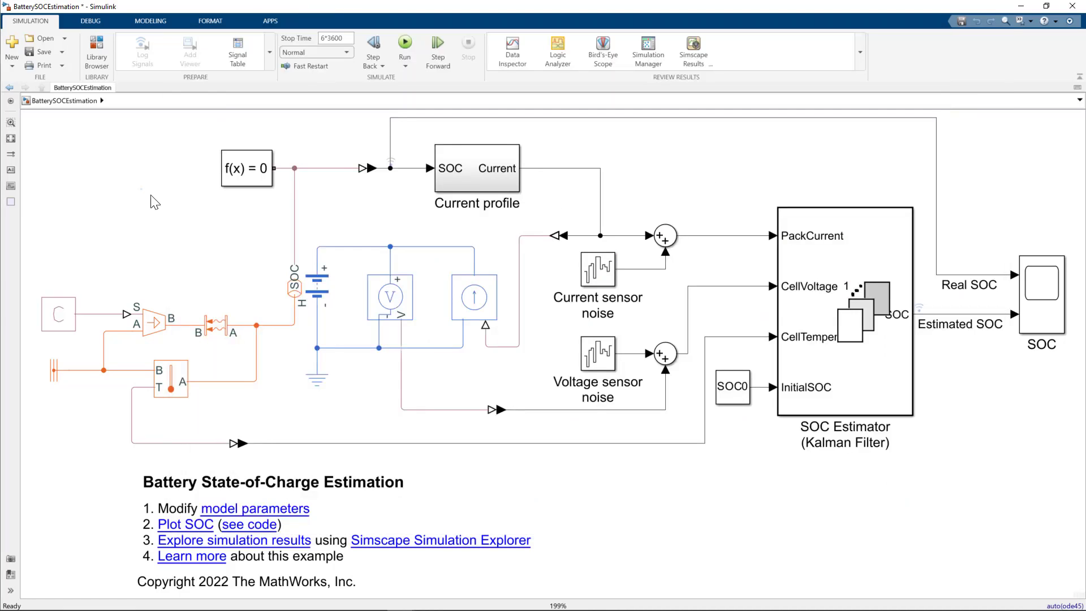